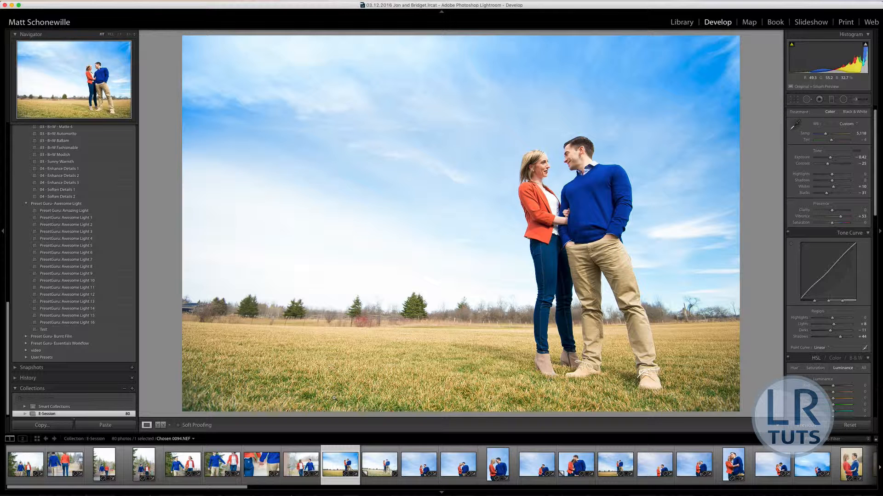
Compare the edited engagement photo with its unedited virtual copy.
left_click(375, 466)
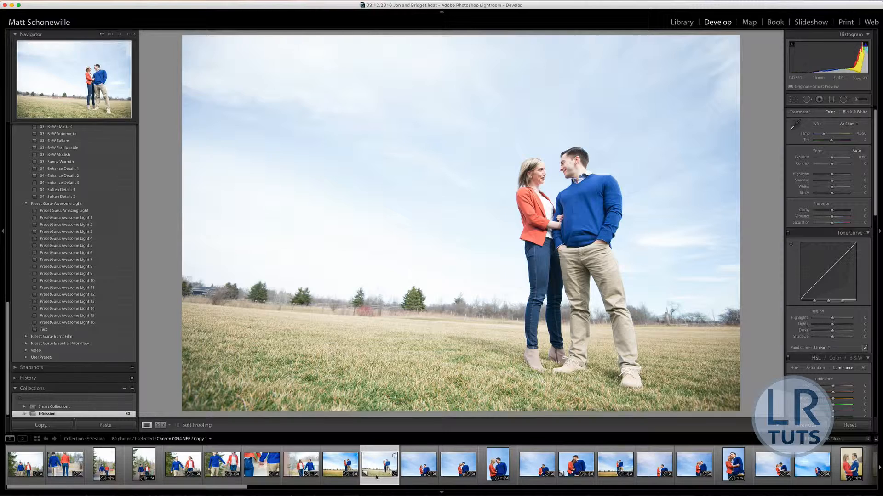
left_click(341, 464)
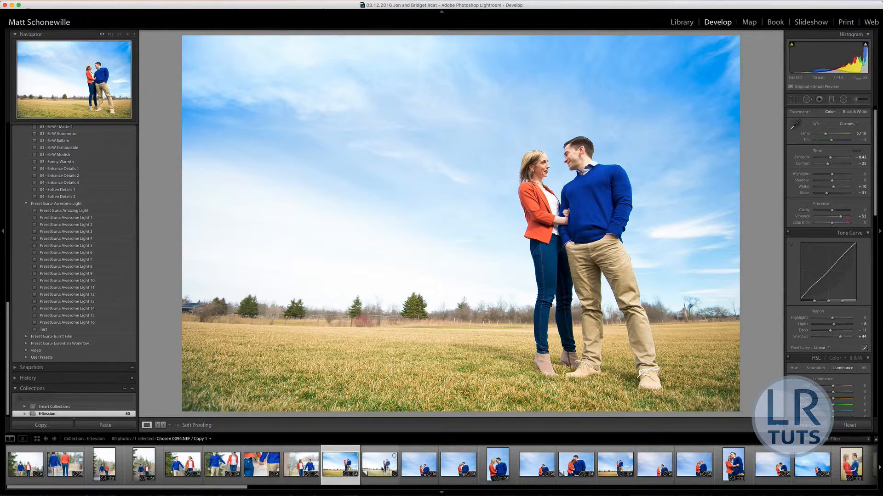
Select the unedited virtual copy and straighten its crop so the horizon is level.
left_click(383, 468)
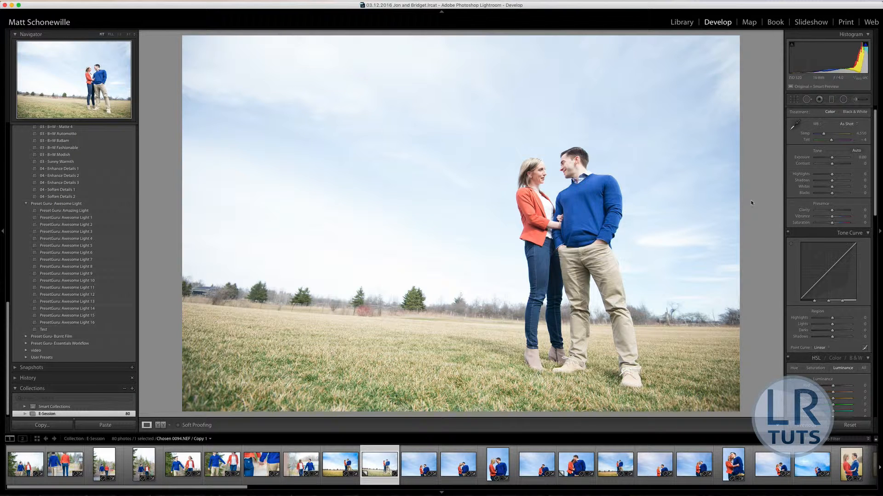
key("r")
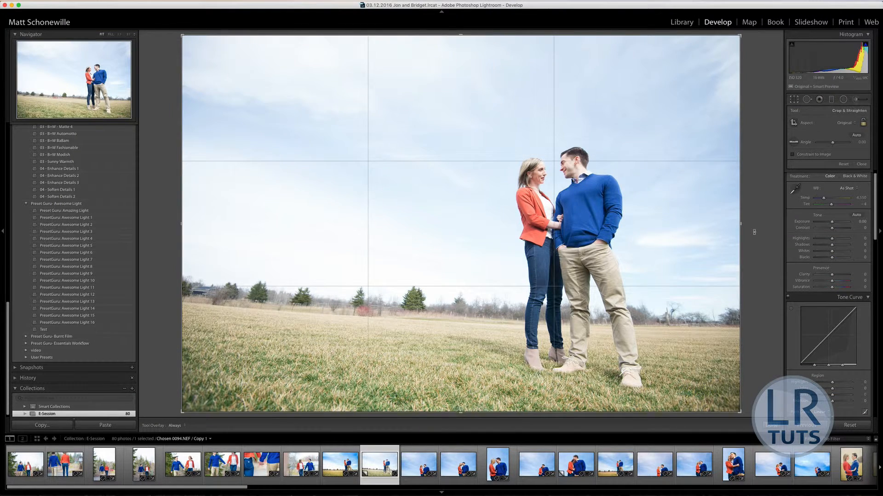
left_click_drag(754, 233, 758, 218)
key("Return")
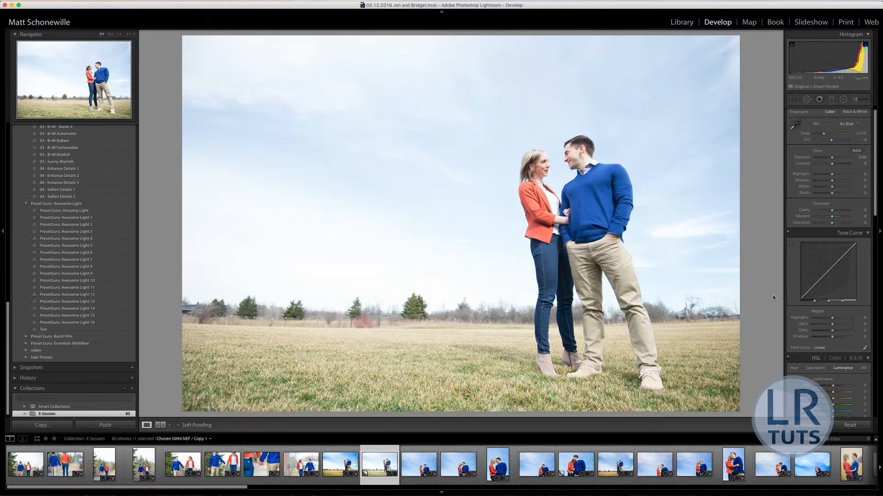
Enable the lens profile corrections, toggling them off and on once to compare their effect on the photo.
scroll(830, 305, "down", 15)
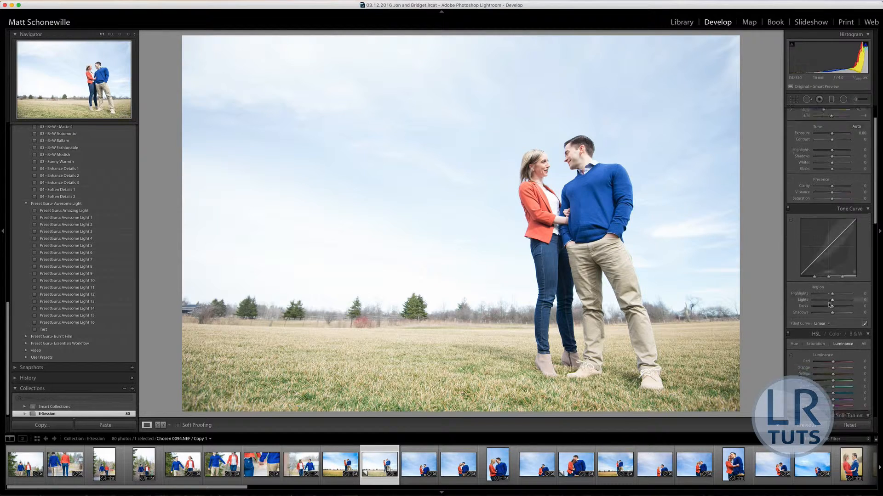
scroll(789, 319, "down", 2)
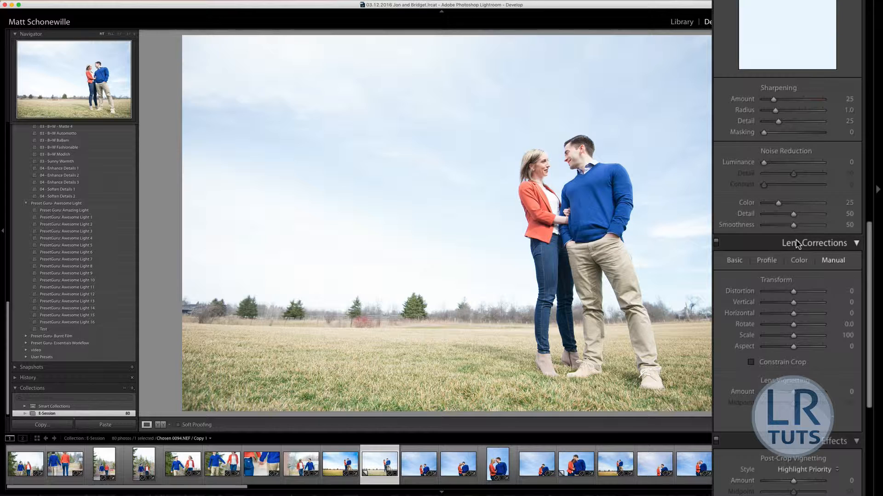
left_click(733, 262)
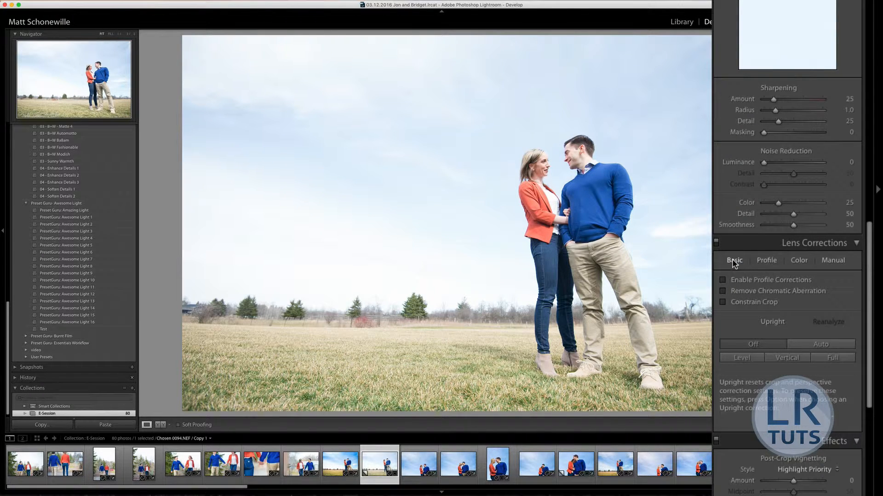
left_click(723, 281)
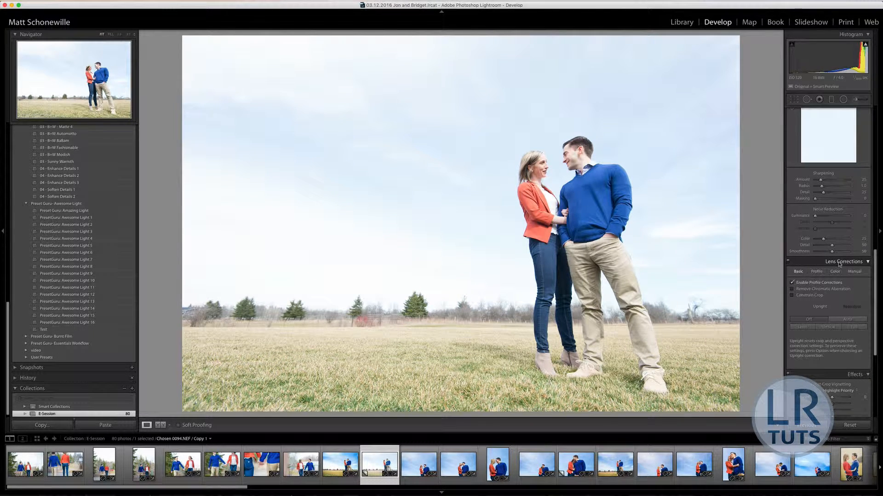
left_click(792, 283)
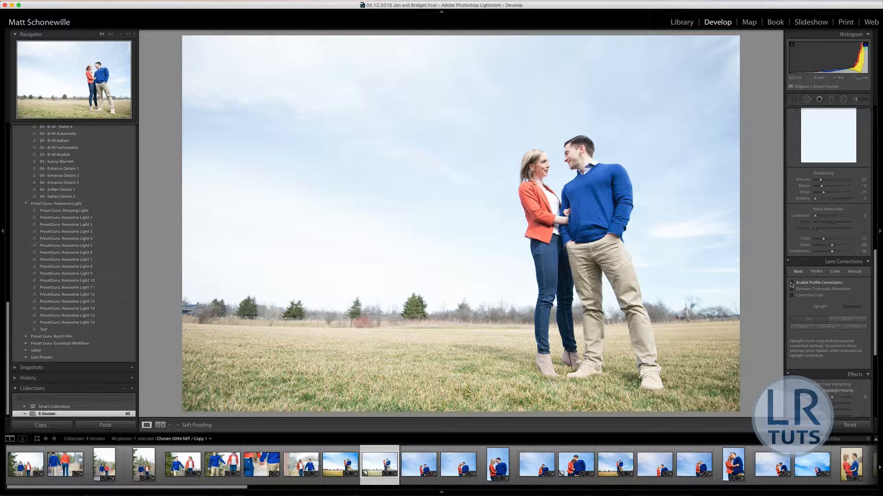
left_click(791, 283)
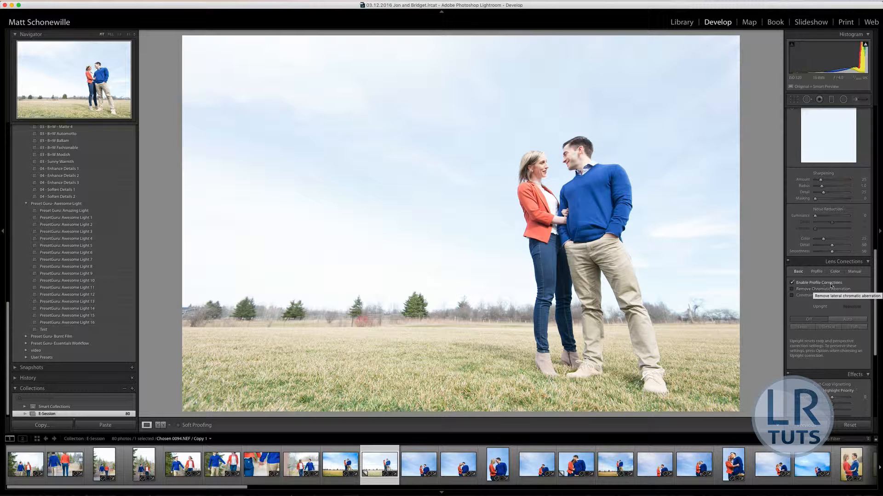
Try a manual lens distortion of −73 on the photo and reset it to zero.
left_click(853, 272)
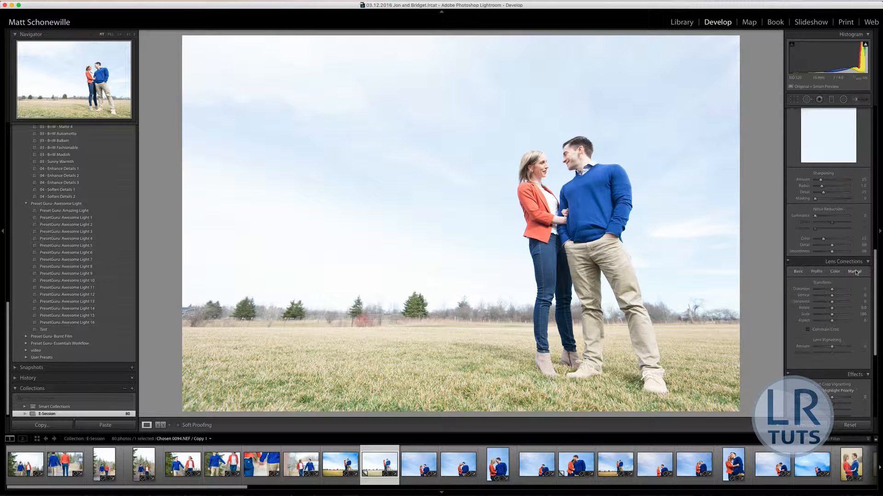
left_click_drag(832, 290, 819, 292)
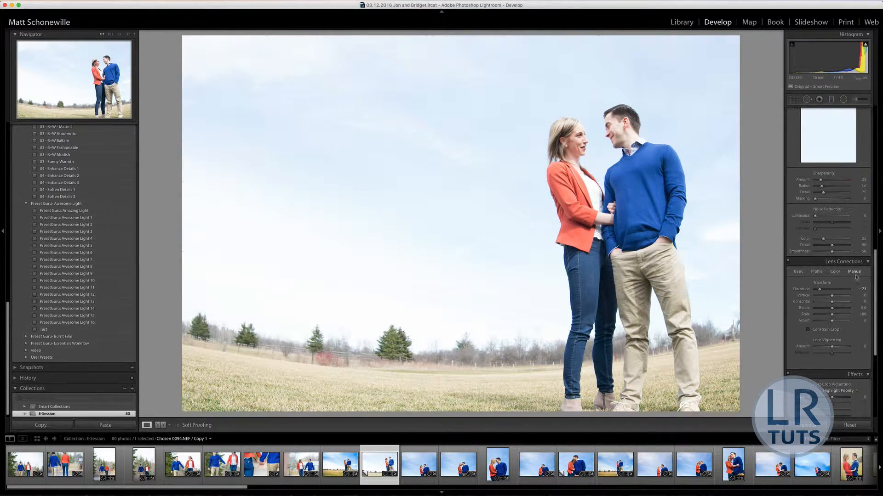
double_click(819, 290)
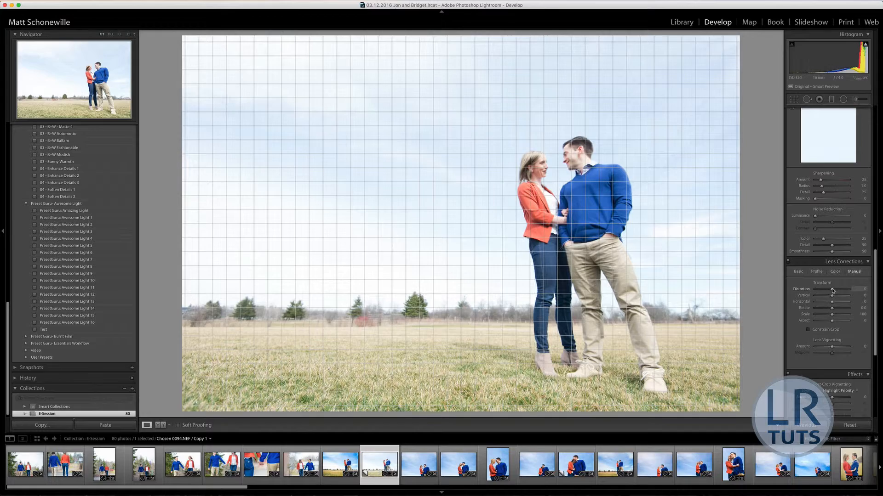
left_click_drag(832, 291, 833, 293)
Apply auto tone to the photo and set its overall exposure to −0.60.
scroll(828, 207, "up", 15)
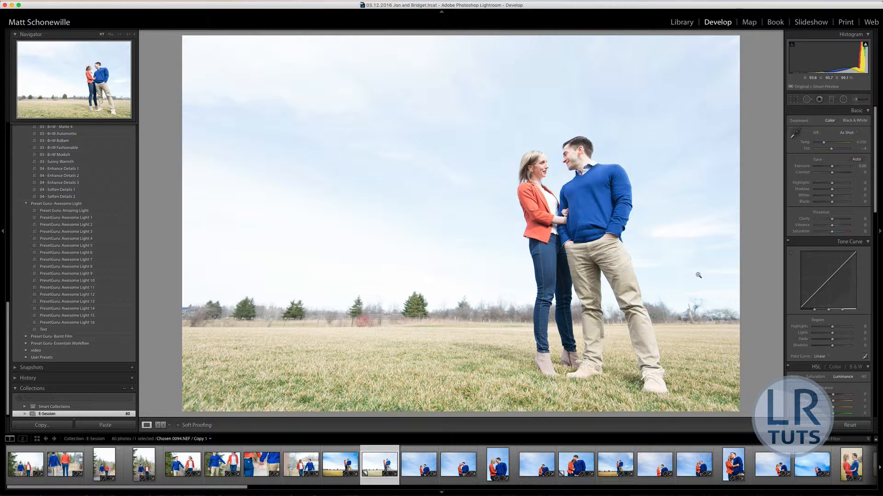
left_click(856, 160)
left_click_drag(832, 166, 830, 168)
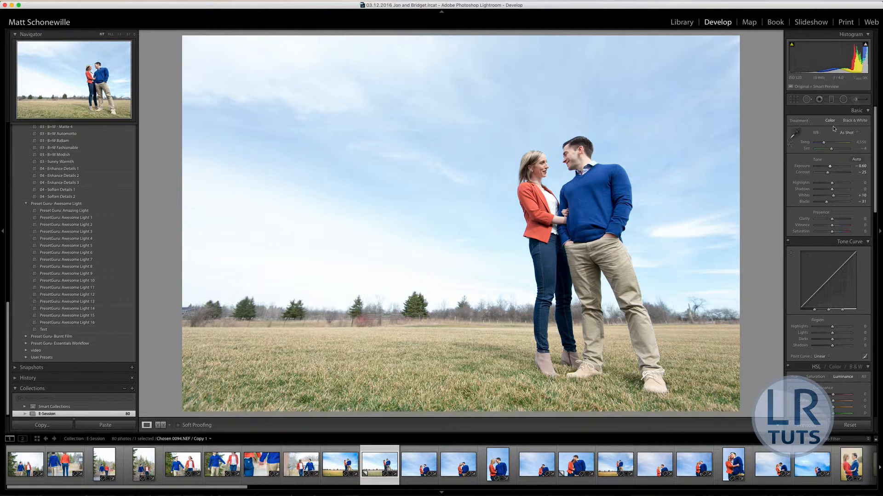
Reset the radial filter's effect values, set its exposure to −1.12 and draw a large ellipse over the sky and couple.
left_click(843, 100)
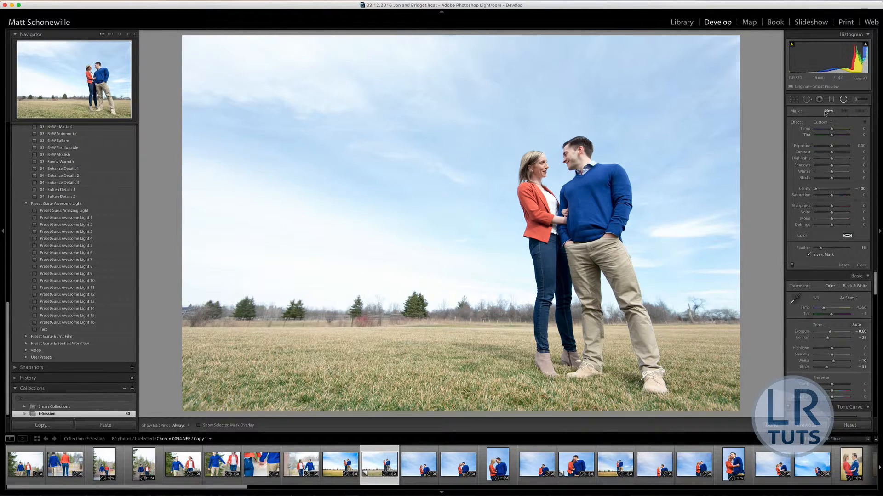
double_click(796, 122)
left_click_drag(833, 147, 827, 147)
mouse_move(533, 231)
left_mouse_down()
mouse_move(591, 307)
mouse_move(651, 417)
left_mouse_up()
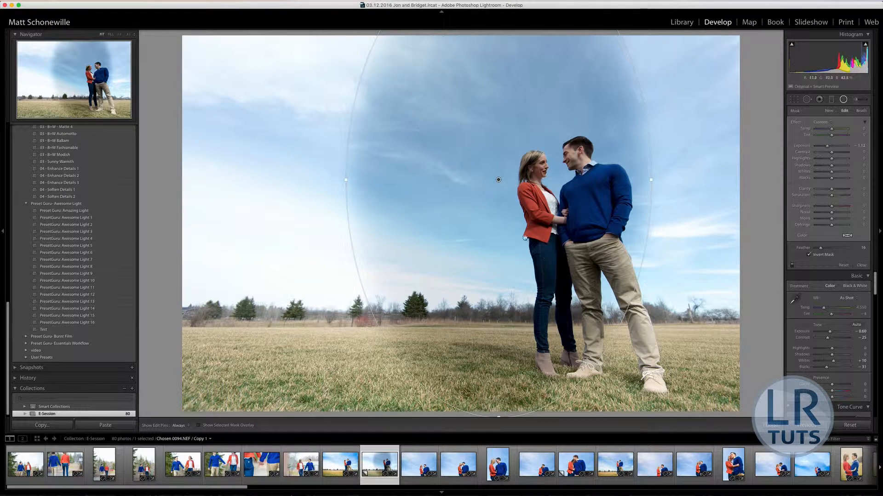
Widen, tilt and reposition the ellipse across the lower sky and field, and turn off mask inversion to affect the area outside it.
left_click_drag(500, 184, 576, 278)
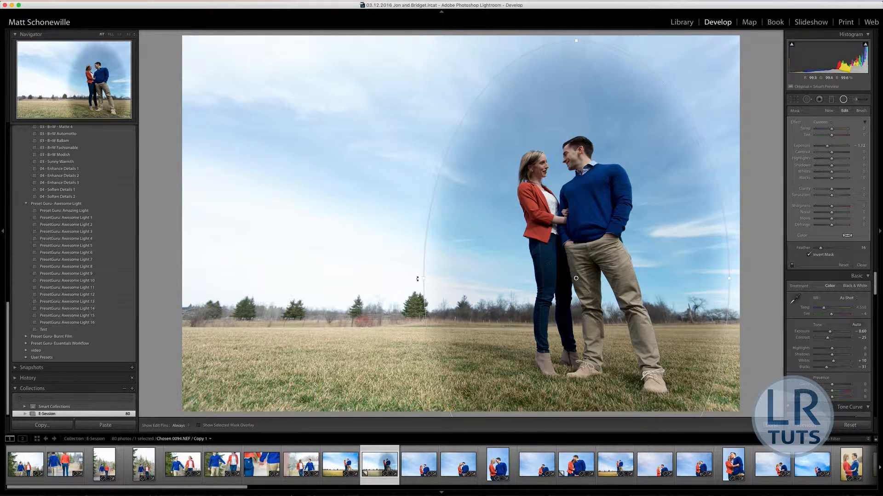
left_click_drag(417, 278, 205, 365)
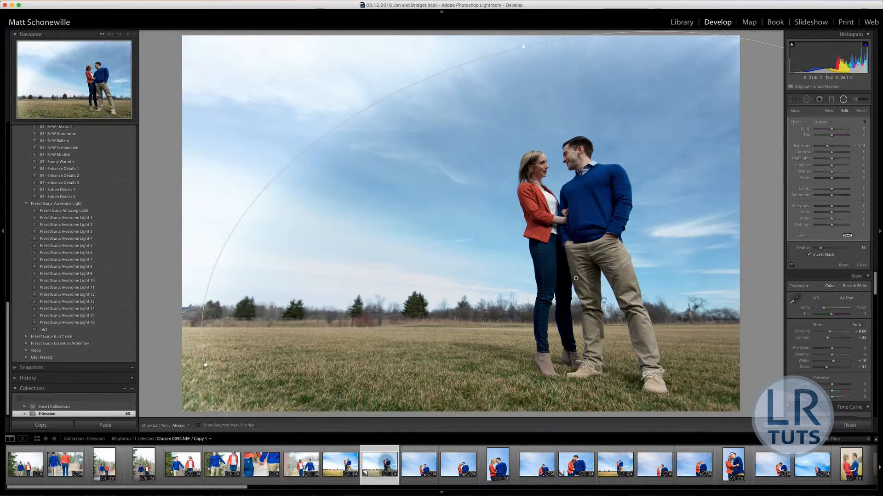
left_click_drag(577, 277, 439, 340)
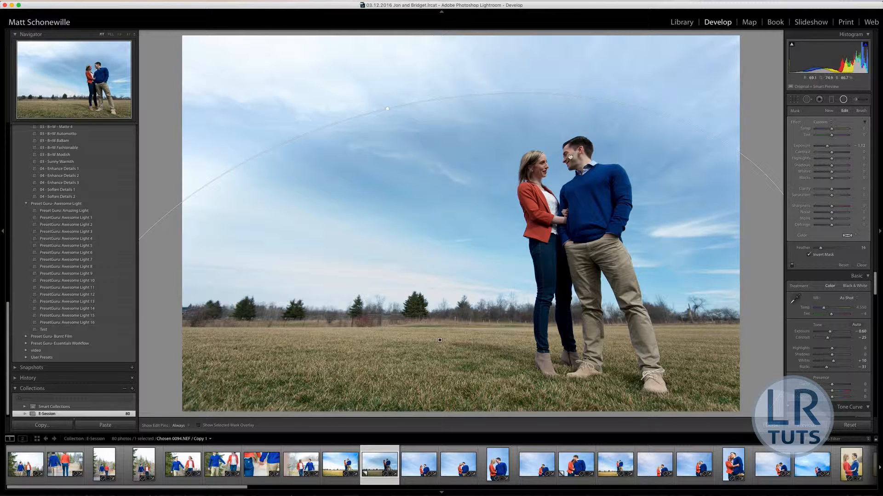
left_click(809, 255)
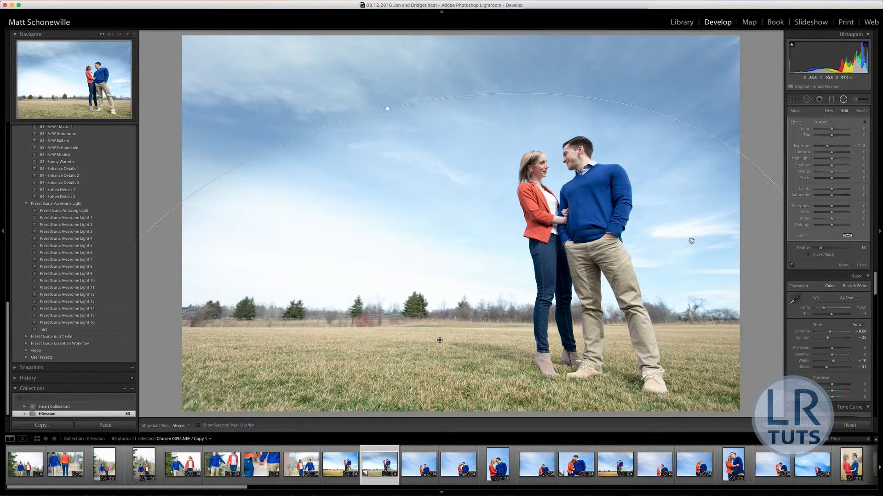
left_click_drag(375, 214, 449, 221)
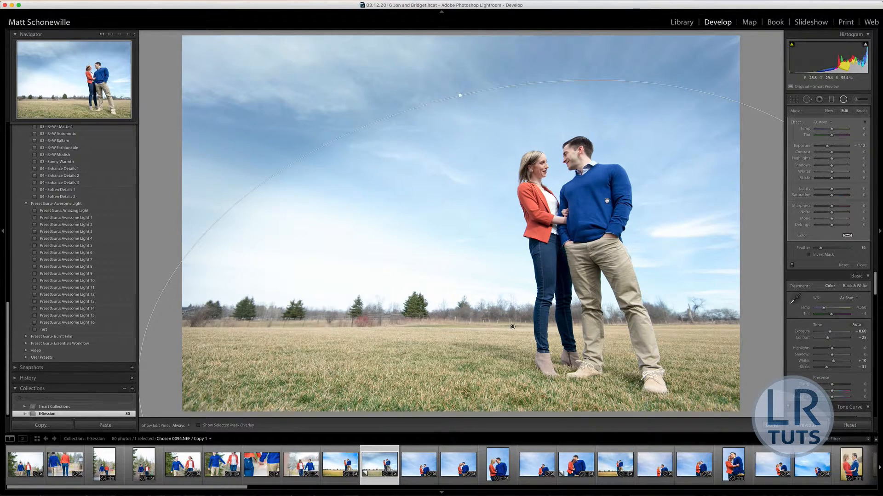
Set the radial filter's temperature to −100, its color to blue with hue 238 and saturation 88, and its exposure to about −0.68.
left_click_drag(826, 146, 830, 147)
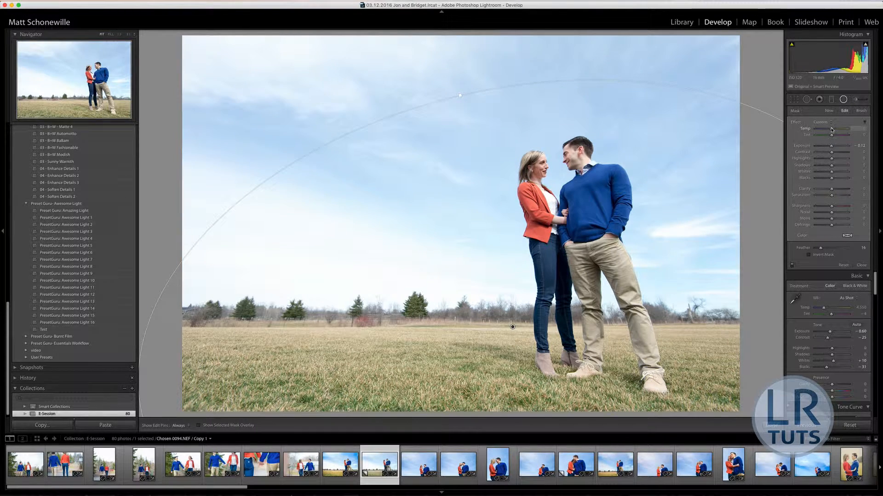
left_click_drag(830, 130, 812, 136)
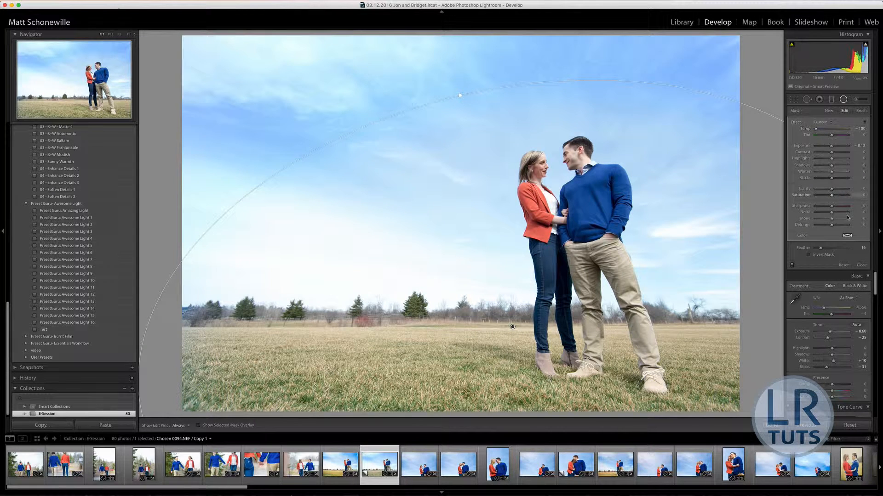
left_click(847, 235)
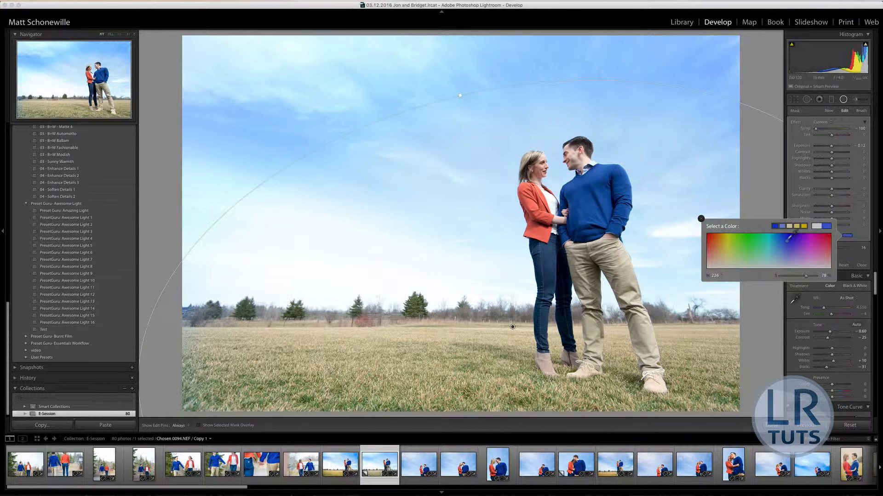
left_click(787, 236)
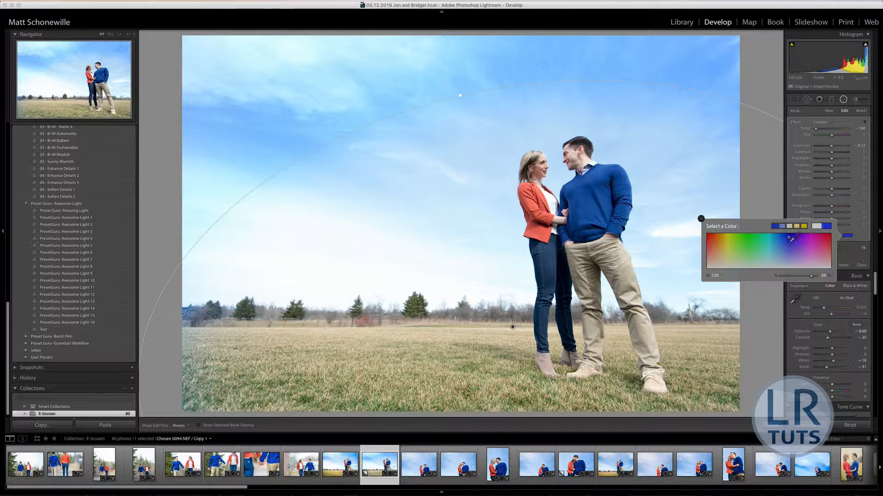
left_click(701, 219)
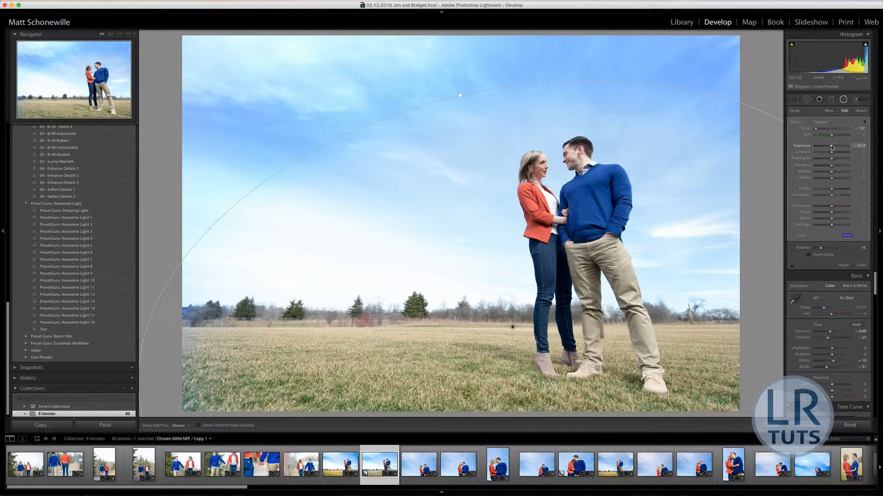
left_click_drag(830, 146, 829, 146)
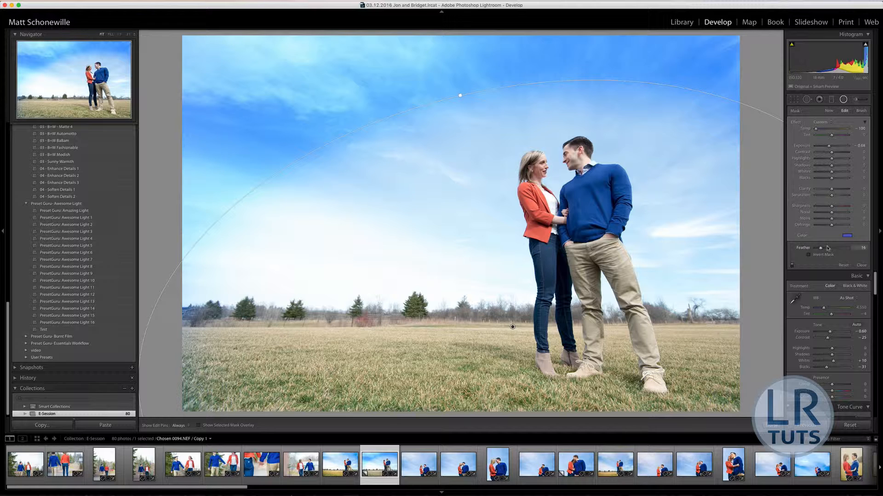
Set the radial filter's feather to 21, shift the ellipse up and to the left, and finish editing the filter.
left_click_drag(825, 250, 857, 249)
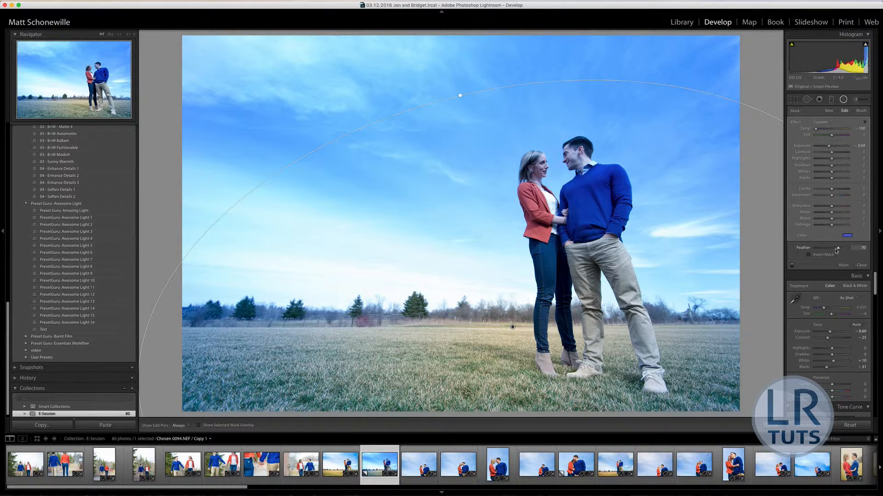
left_click_drag(836, 251, 823, 250)
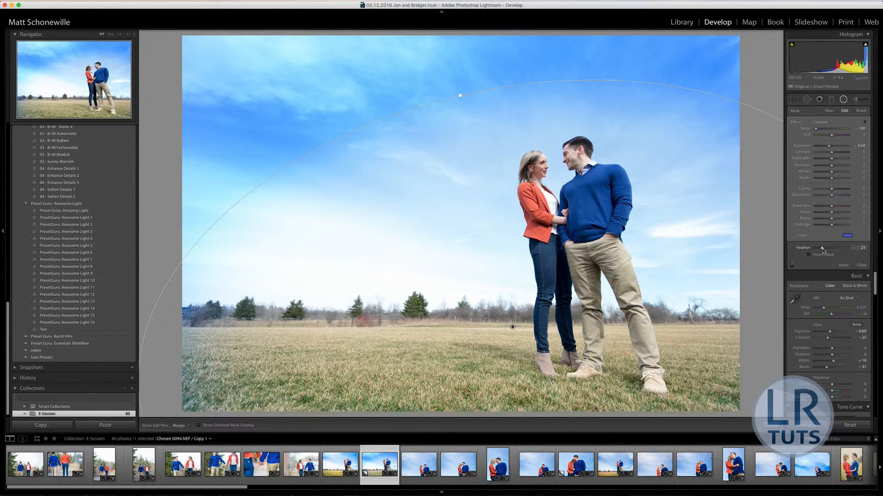
left_click_drag(460, 95, 382, 83)
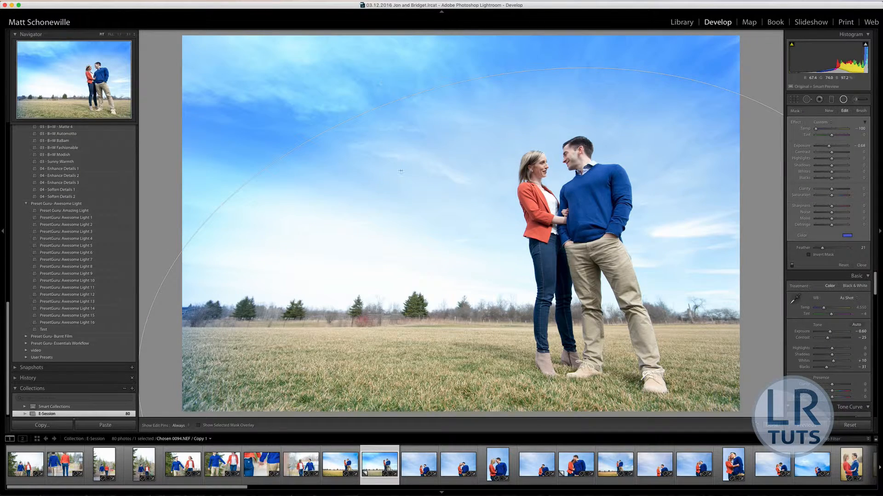
left_click_drag(233, 361, 199, 348)
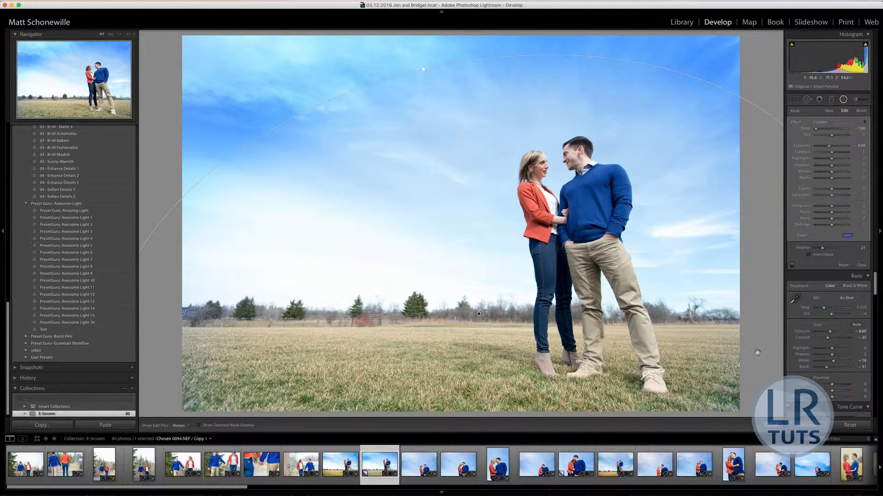
left_click(861, 266)
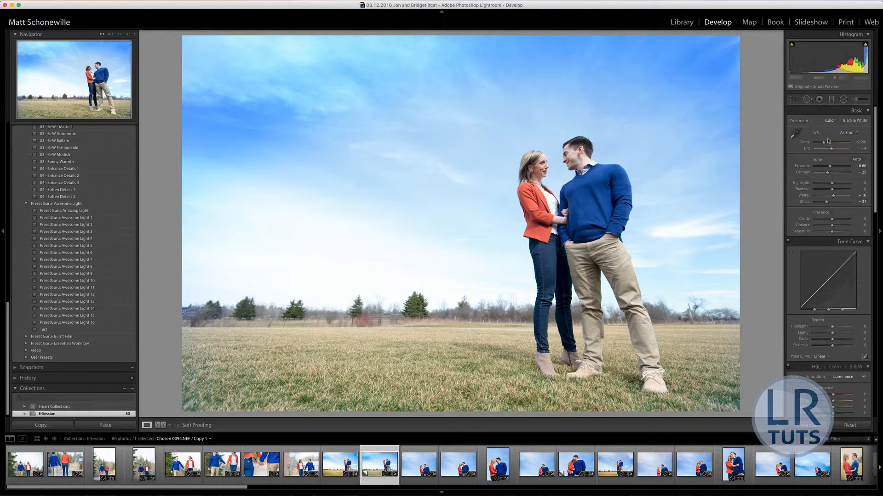
Set up an adjustment brush with temperature −58, contrast 44, highlights 22, whites 30, saturation 40 and brush size 18.
left_click(856, 99)
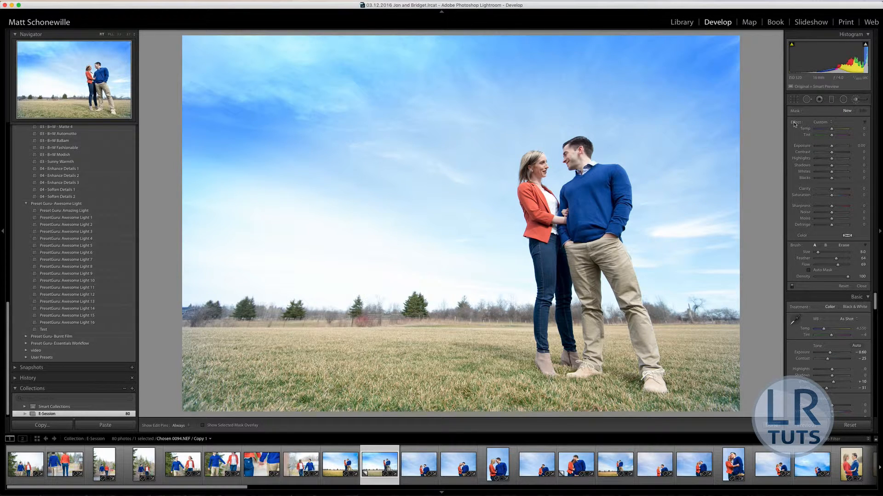
left_click_drag(831, 194, 838, 195)
left_click_drag(832, 129, 828, 130)
scroll(667, 181, "up", 5)
Paint the brush adjustment over the sky beside and above the couple and across the bright clouds.
mouse_move(696, 200)
left_mouse_down()
mouse_move(703, 263)
mouse_move(694, 285)
mouse_move(672, 186)
mouse_move(694, 163)
mouse_move(664, 43)
mouse_move(697, 65)
left_mouse_up()
mouse_move(359, 52)
left_mouse_down()
mouse_move(271, 48)
mouse_move(262, 213)
mouse_move(295, 215)
mouse_move(291, 204)
mouse_move(312, 232)
mouse_move(363, 228)
mouse_move(427, 274)
mouse_move(460, 271)
mouse_move(388, 176)
mouse_move(462, 165)
mouse_move(690, 170)
left_mouse_up()
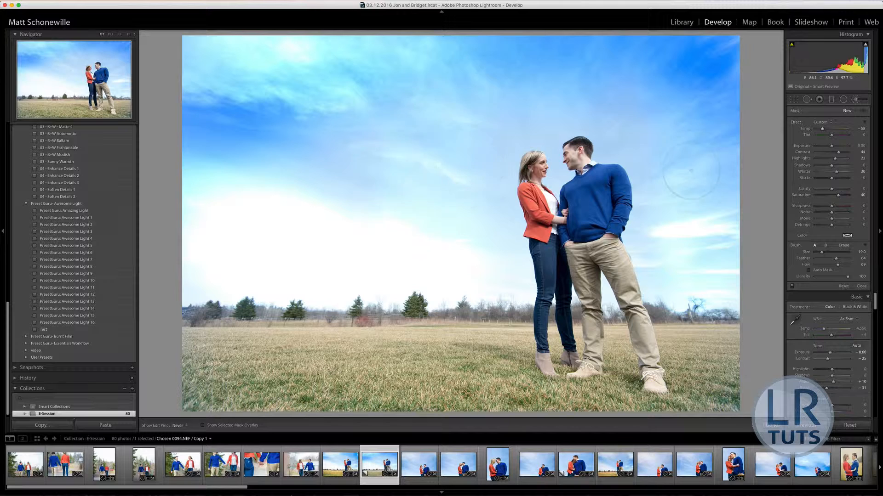
mouse_move(493, 122)
left_mouse_down()
mouse_move(350, 243)
mouse_move(338, 269)
left_mouse_up()
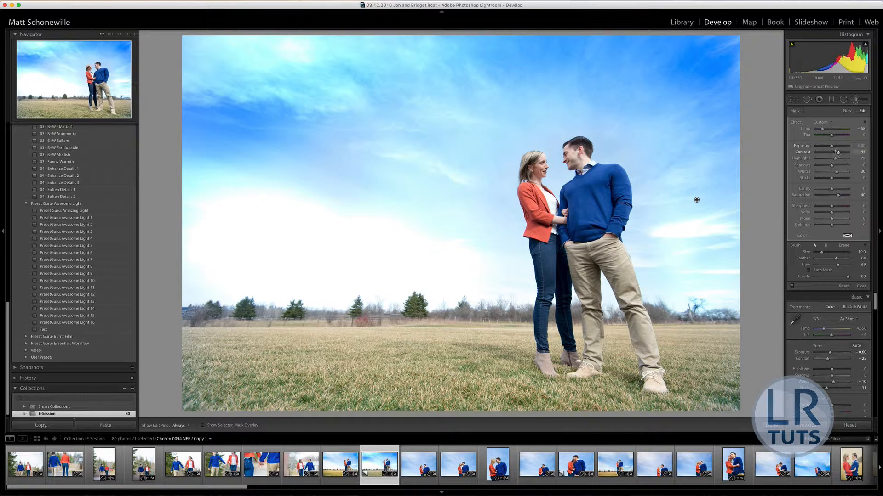
Set the brushed sky adjustment's highlights to −36 and its temperature to about 13.
left_click_drag(832, 162, 825, 163)
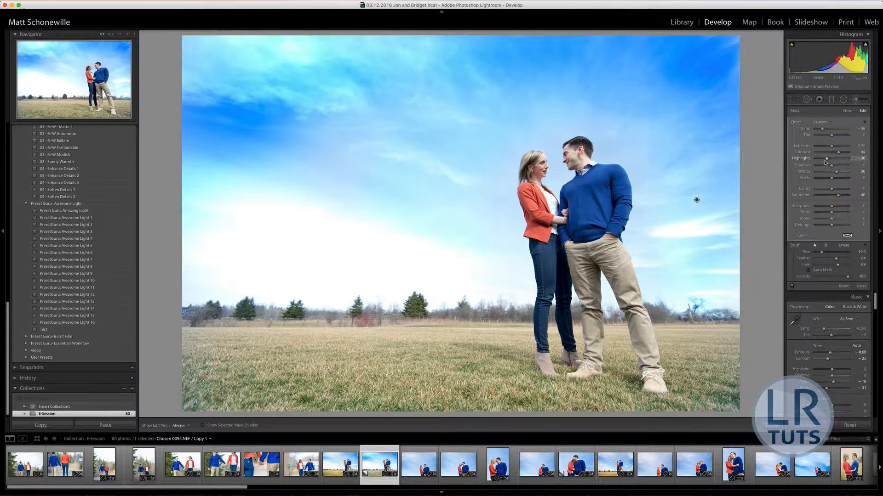
left_click_drag(822, 129, 836, 131)
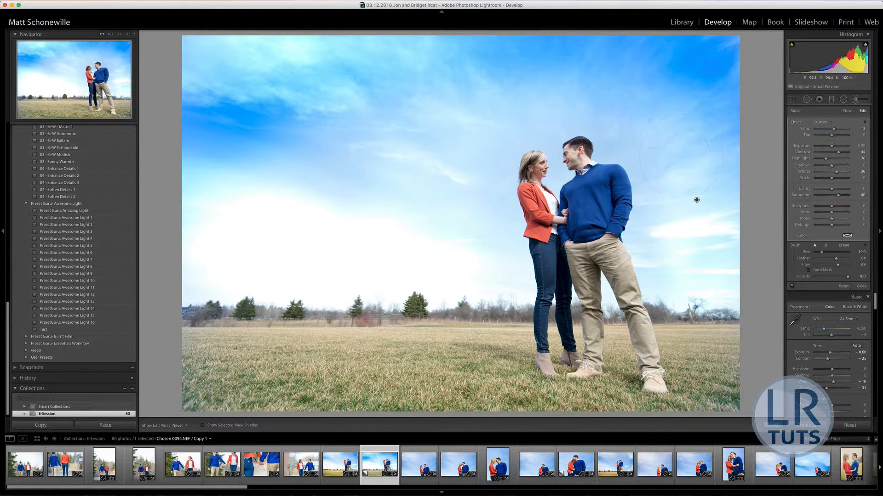
key("h")
key("h")
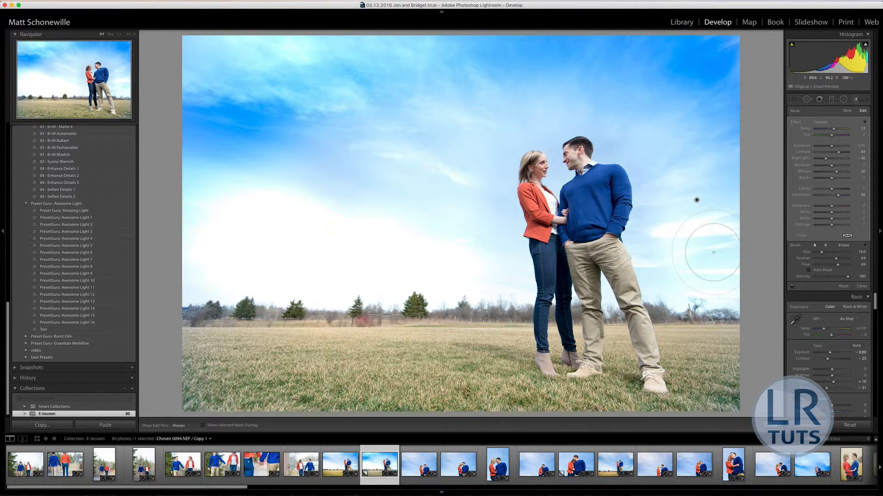
Compare the photo with its before version in place and side by side, closing the brush adjustment along the way.
key("space")
key("backslash")
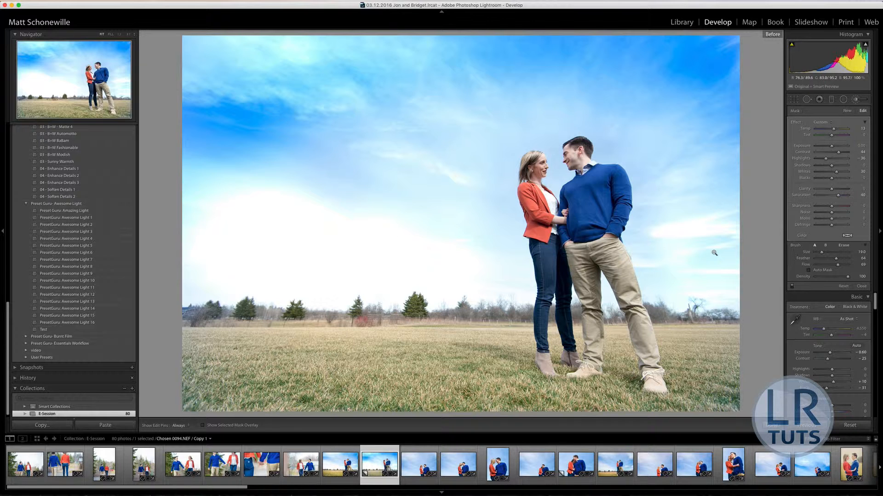
key("backslash")
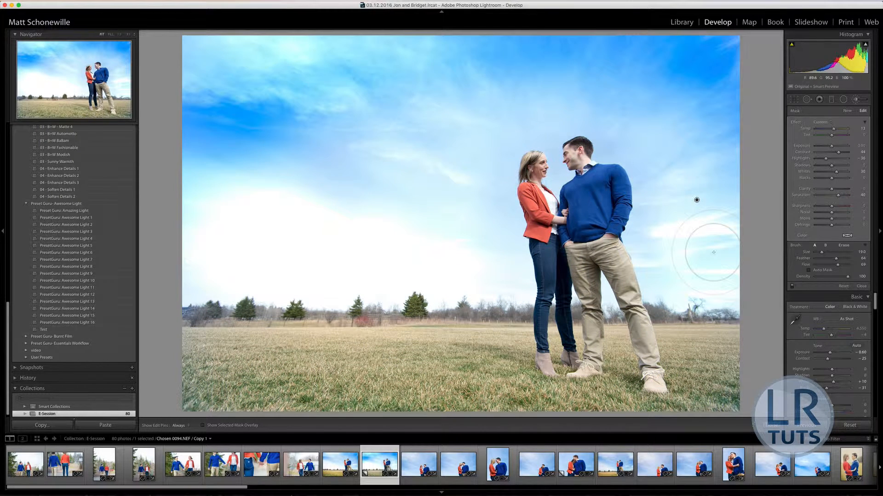
key("backslash")
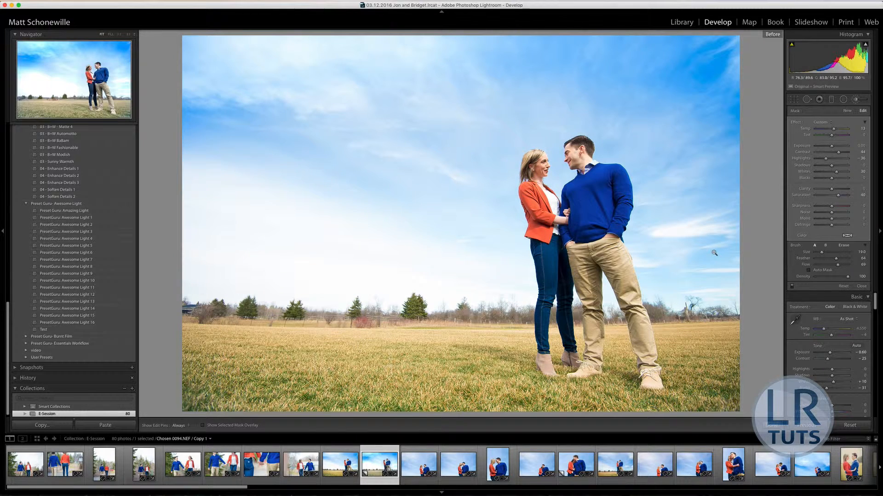
key("backslash")
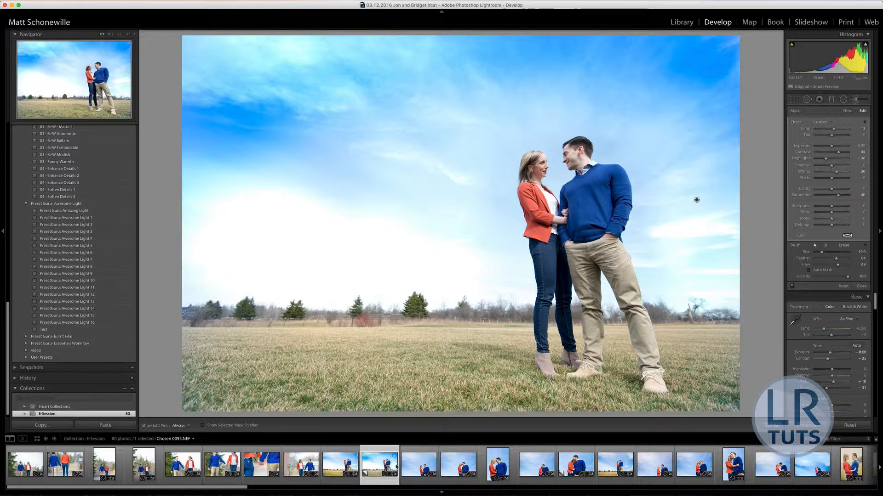
left_click(777, 427)
left_click(160, 426)
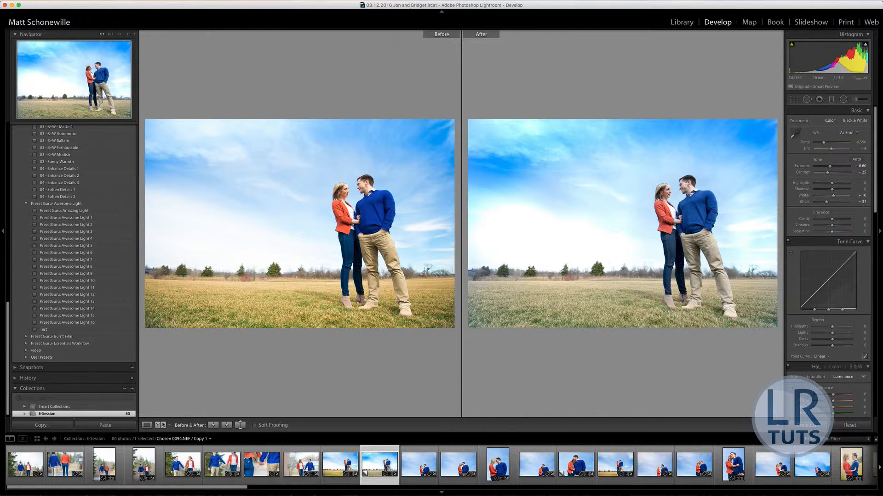
left_click(146, 425)
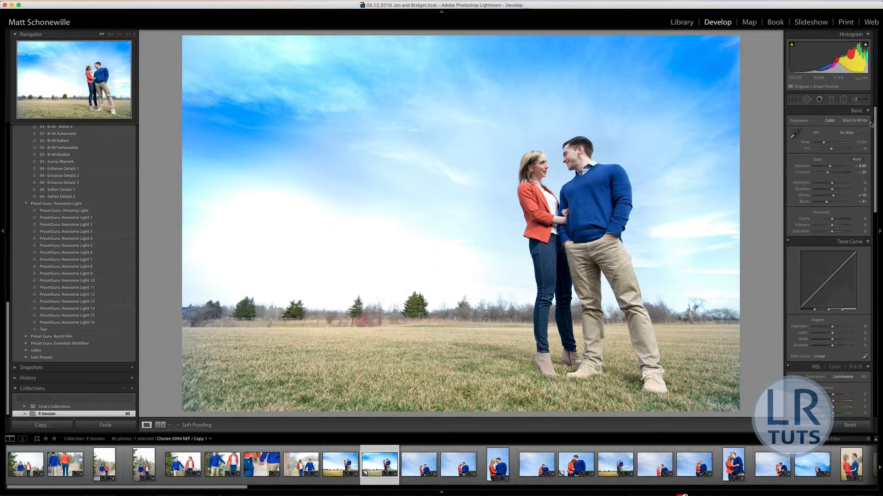
Shift the existing radial filter ellipse slightly up and to the right, and finish editing it.
left_click(843, 100)
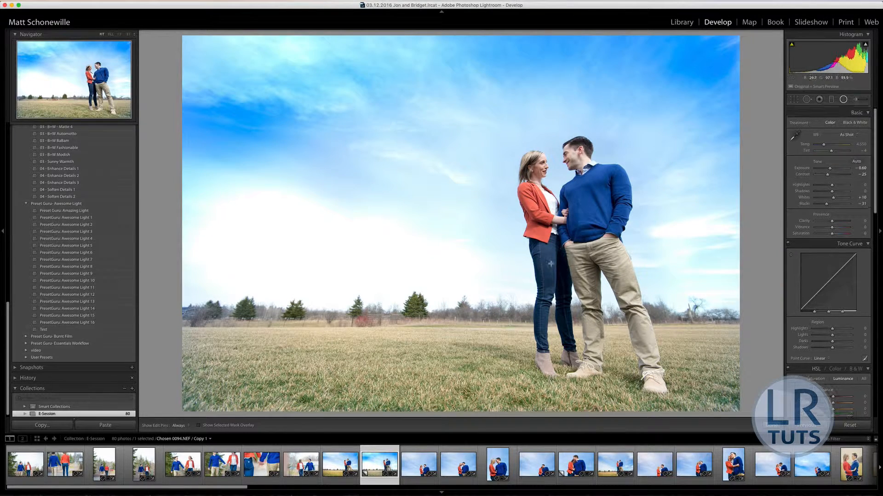
left_click(478, 314)
left_click_drag(478, 314, 501, 296)
left_click(770, 426)
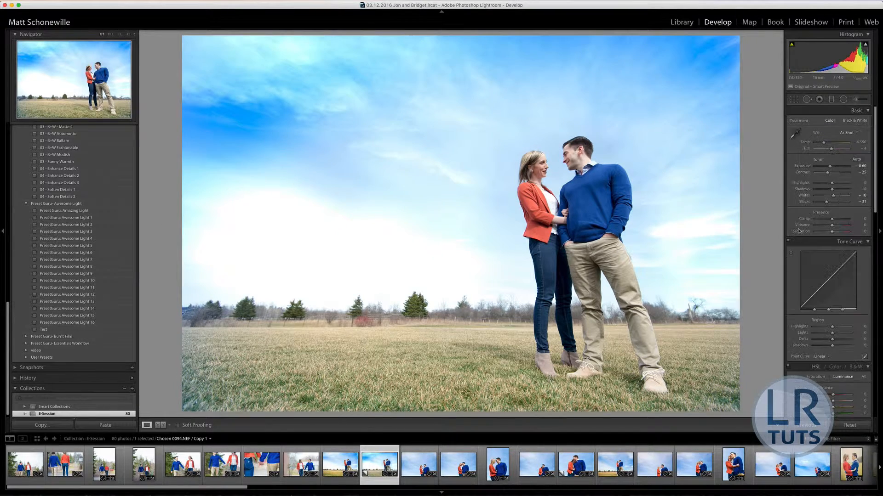
Set the photo's overall exposure to −0.30, highlights to −100 and vibrance to +59.
left_click_drag(830, 166, 813, 183)
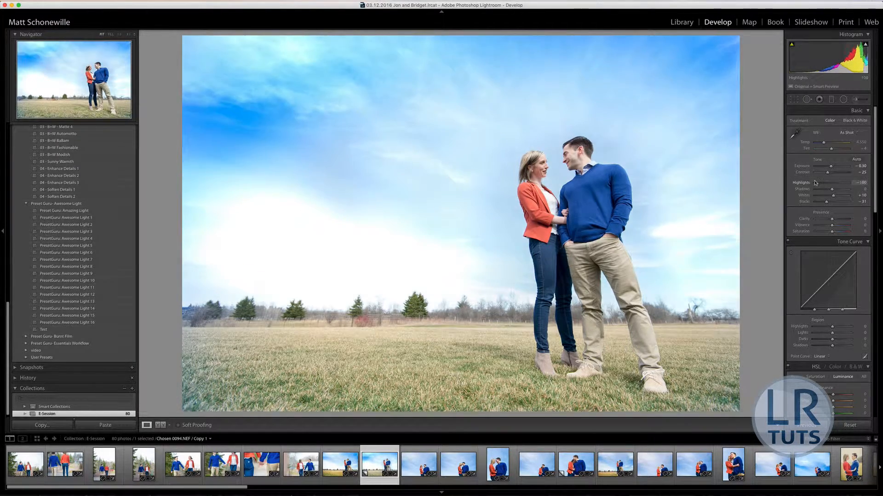
left_click_drag(832, 224, 842, 226)
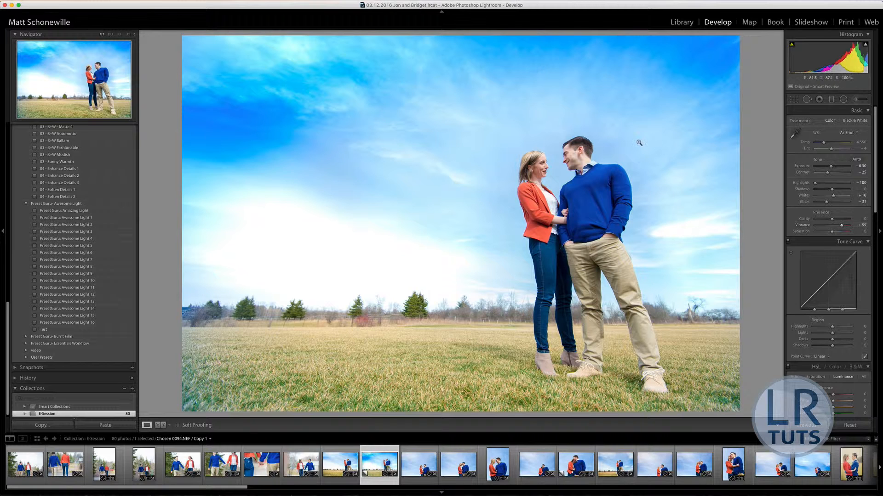
Reduce the existing radial filter's saturation to about −48 and finish editing it.
left_click(843, 99)
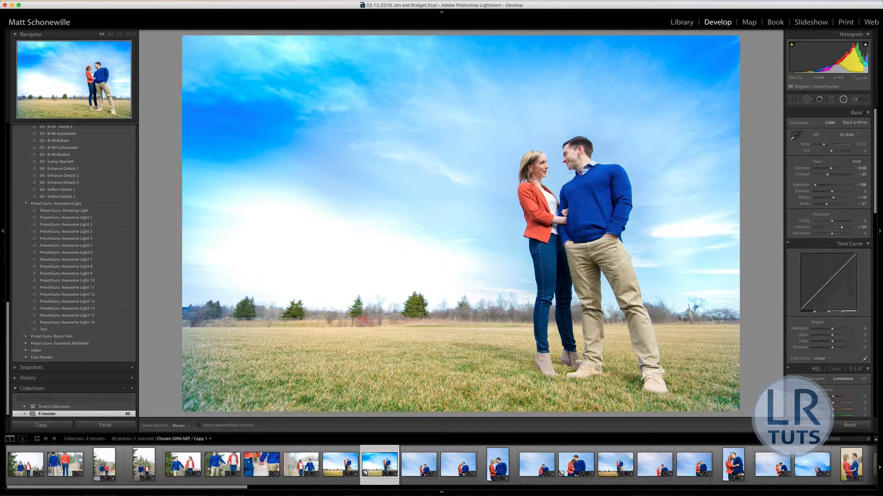
left_click(501, 296)
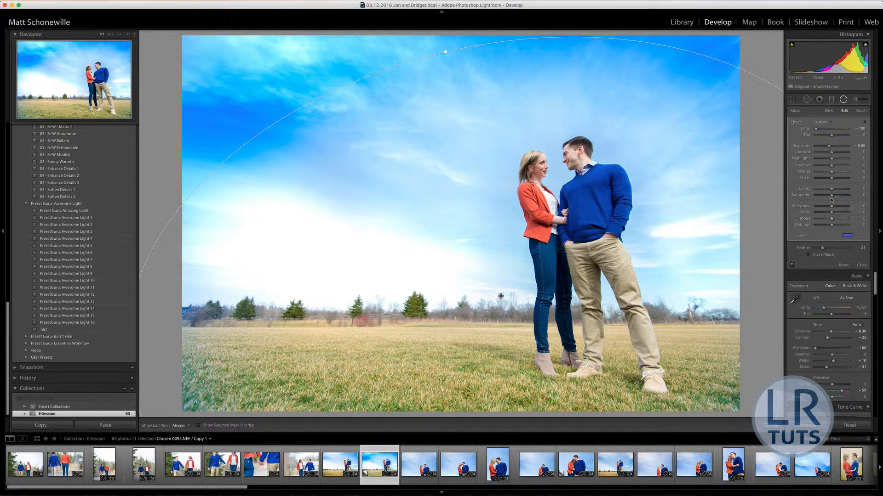
left_click_drag(831, 196, 824, 198)
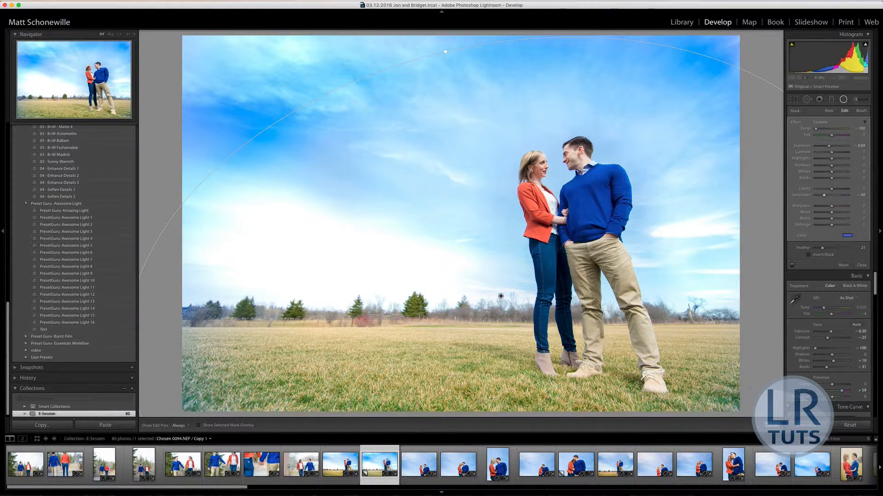
left_click(771, 425)
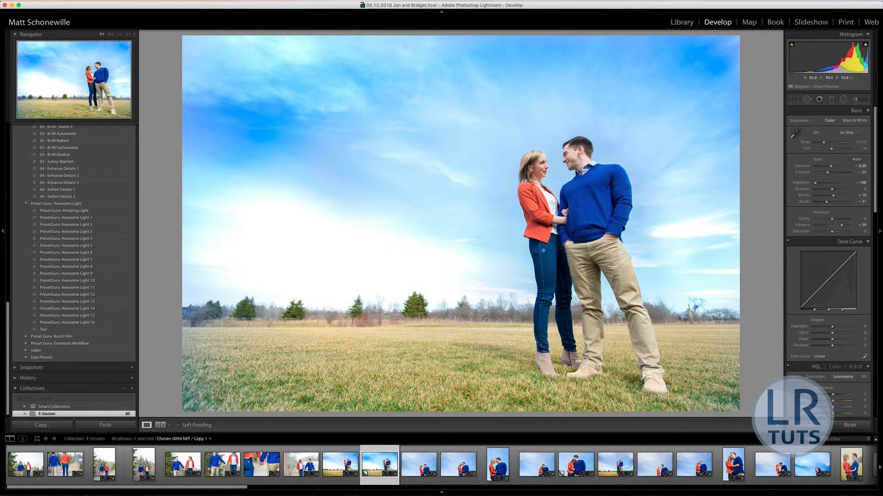
Apply the Ultimate Sharpen 4 and Ultimate Smoothing 3 presets while inspecting the couple up close.
left_click(567, 154)
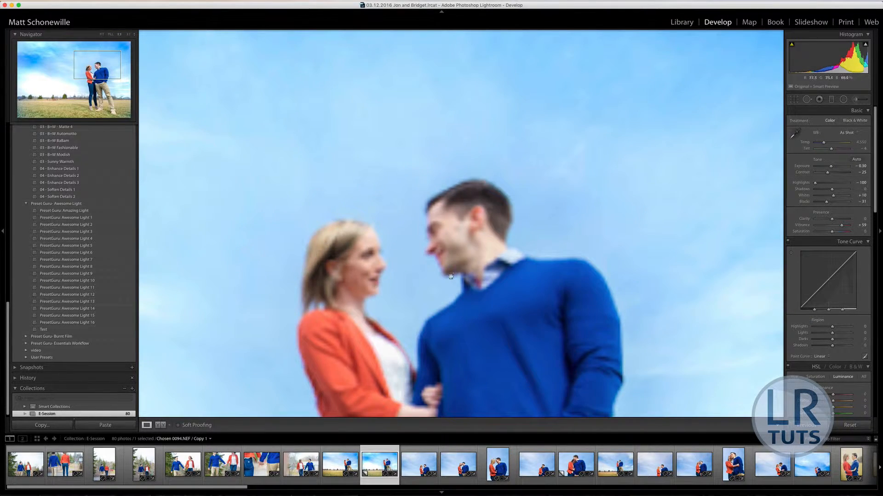
left_click_drag(440, 285, 534, 208)
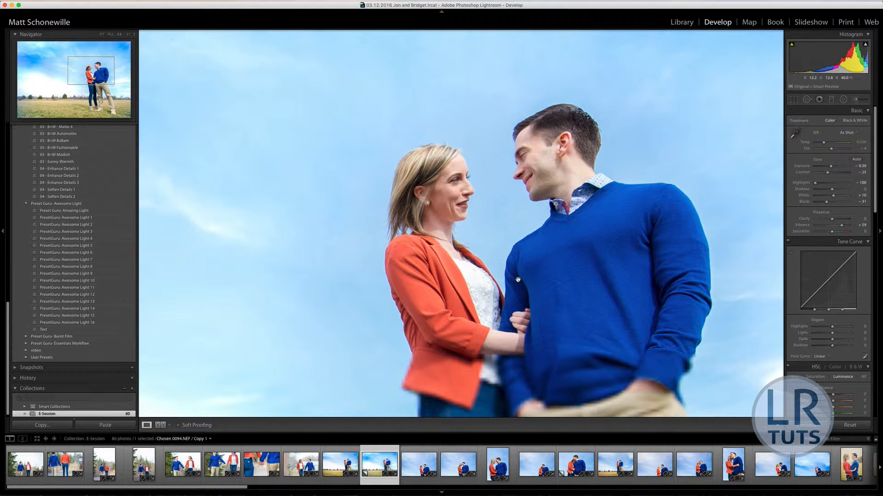
scroll(69, 282, "up", 5)
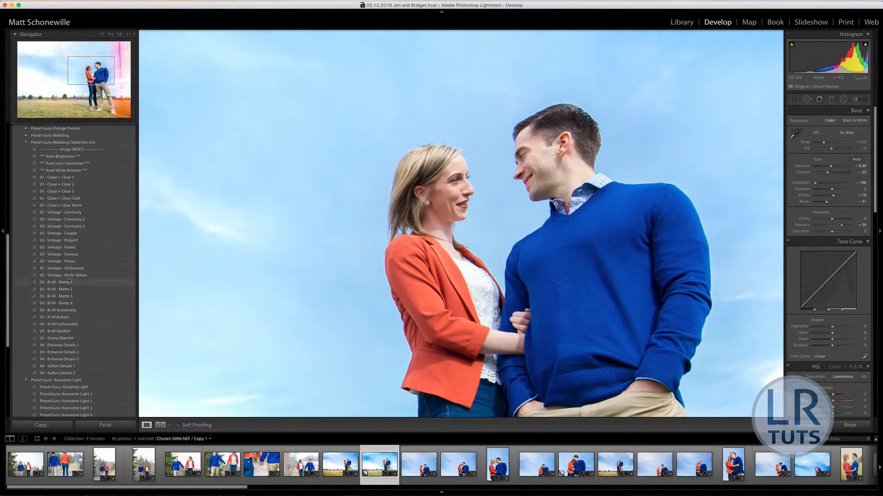
scroll(71, 249, "up", 6)
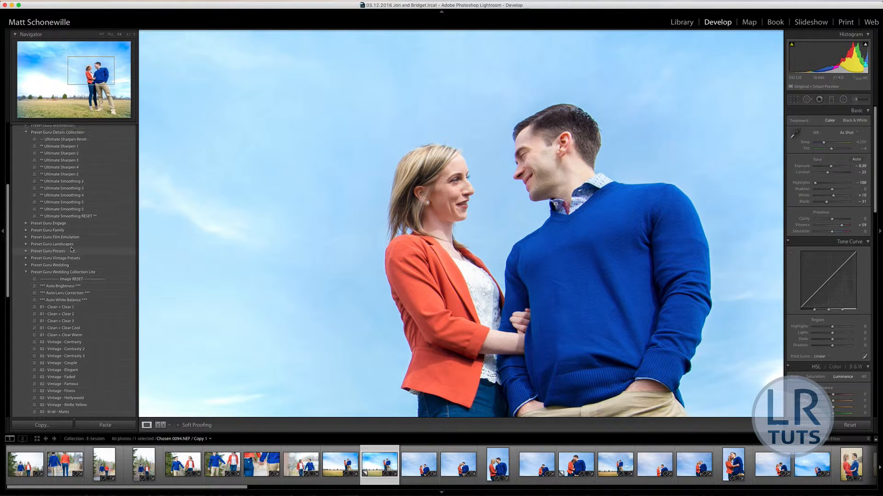
scroll(71, 249, "up", 1)
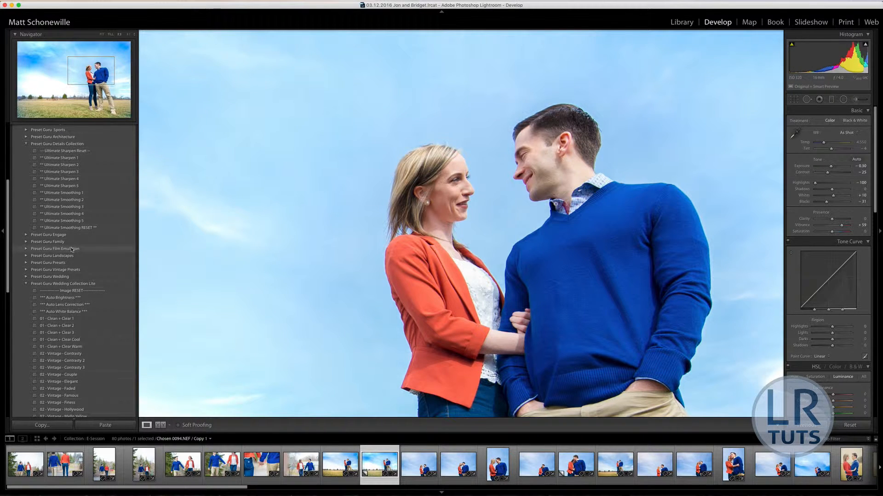
left_click(59, 179)
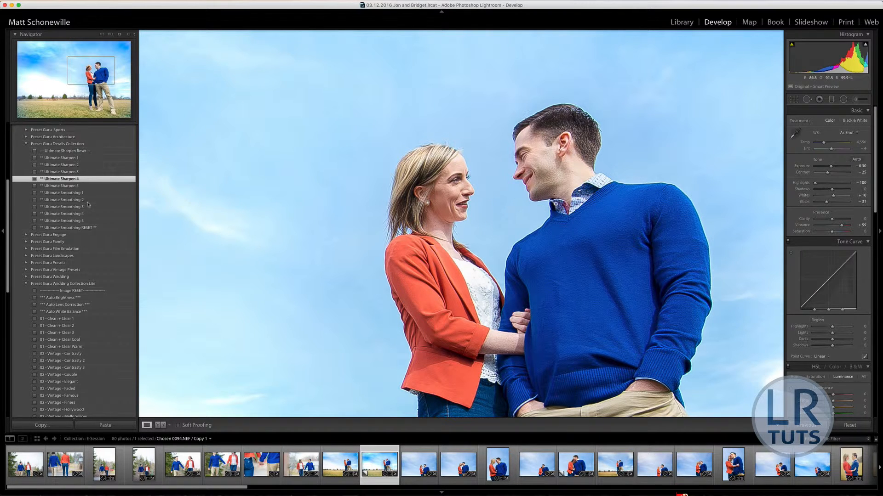
left_click(63, 208)
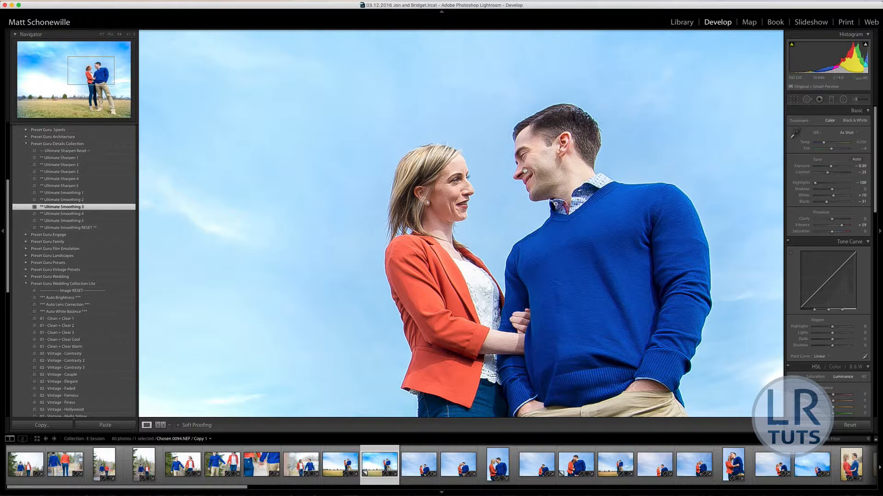
left_click(528, 185)
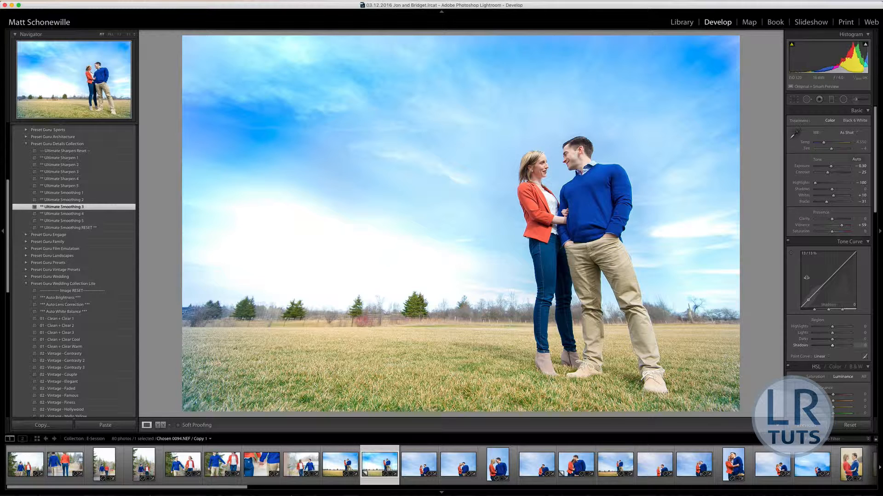
Compare the photo with the sharpening and noise reduction adjustments switched off and on.
scroll(807, 267, "down", 5)
scroll(807, 267, "down", 2)
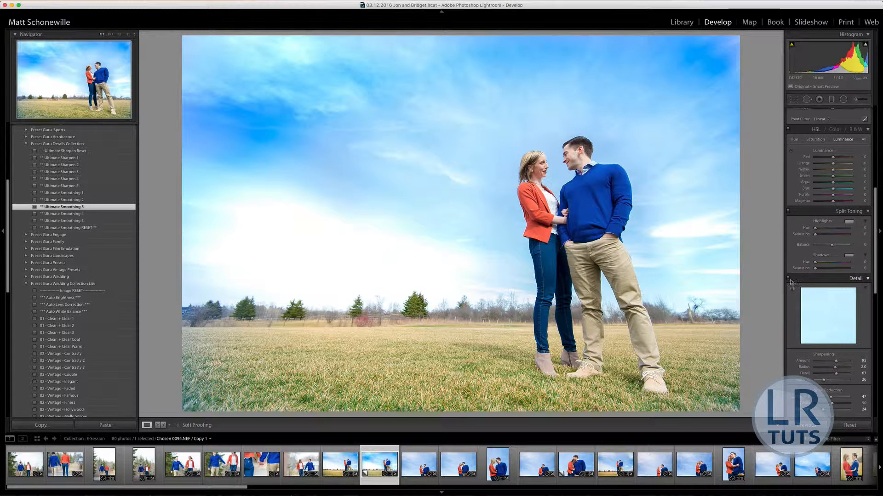
left_click(788, 279)
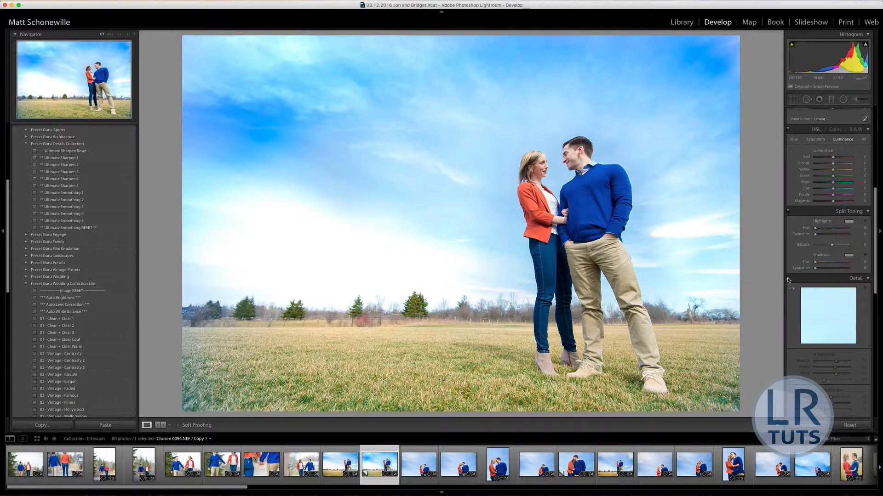
left_click(787, 279)
left_click(788, 278)
left_click(788, 278)
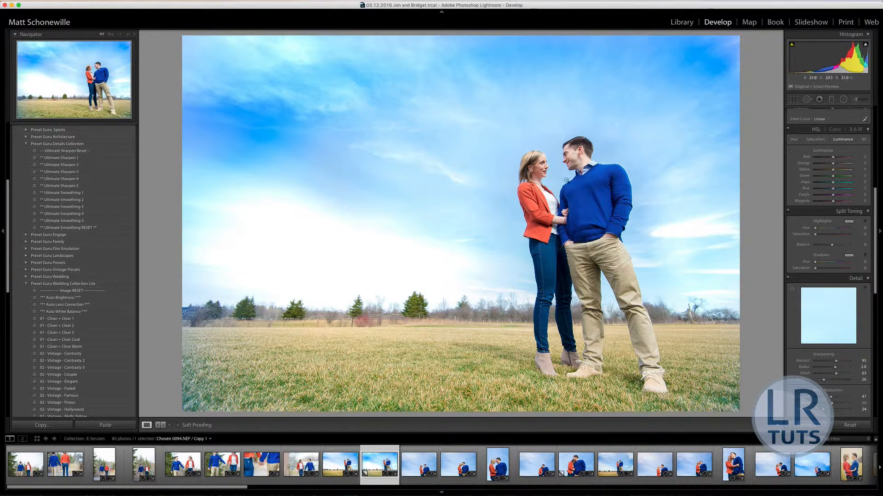
Raise the photo's orange saturation to +25 and its blue saturation to +26.
scroll(826, 295, "up", 2)
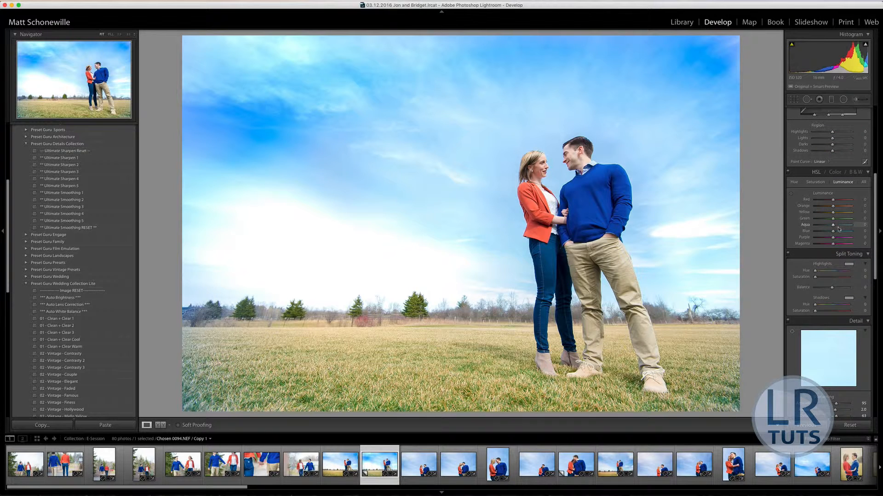
left_click(819, 183)
left_click_drag(834, 208, 840, 208)
left_click_drag(832, 231, 837, 232)
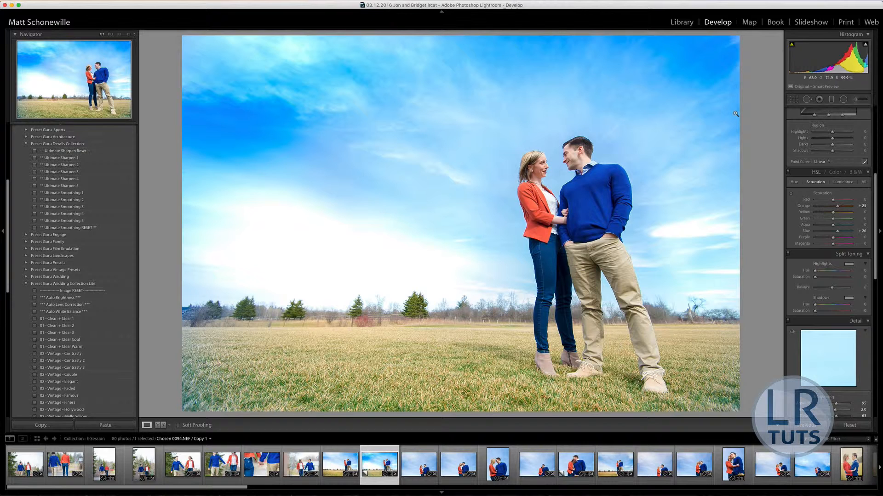
Enlarge and reposition the existing radial filter around the couple so its blue tint stays off the grass, and finish editing it.
left_click(844, 99)
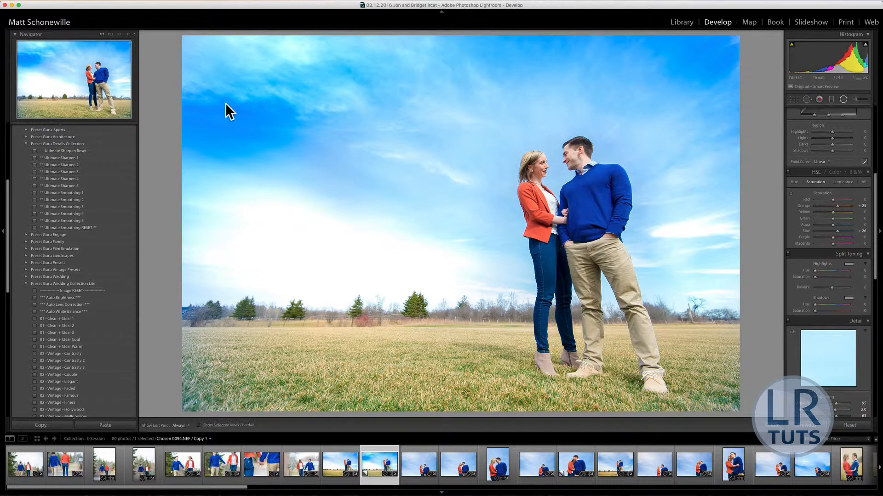
left_click(115, 34)
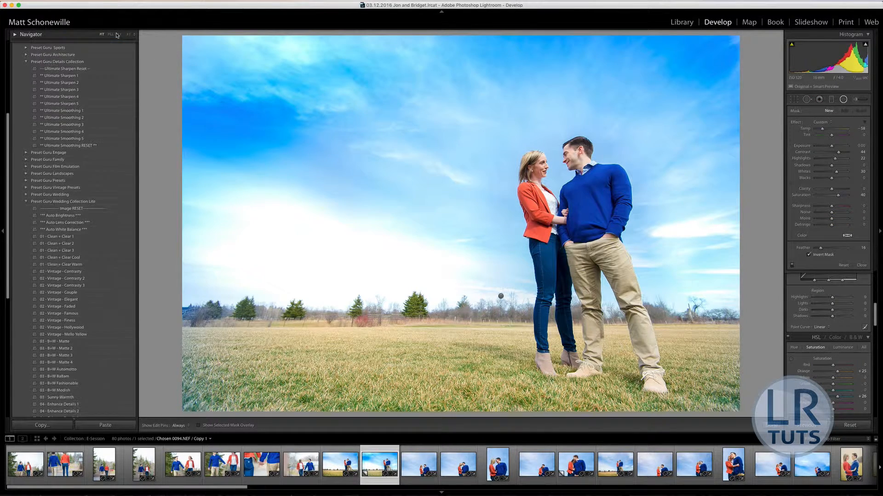
left_click(105, 36)
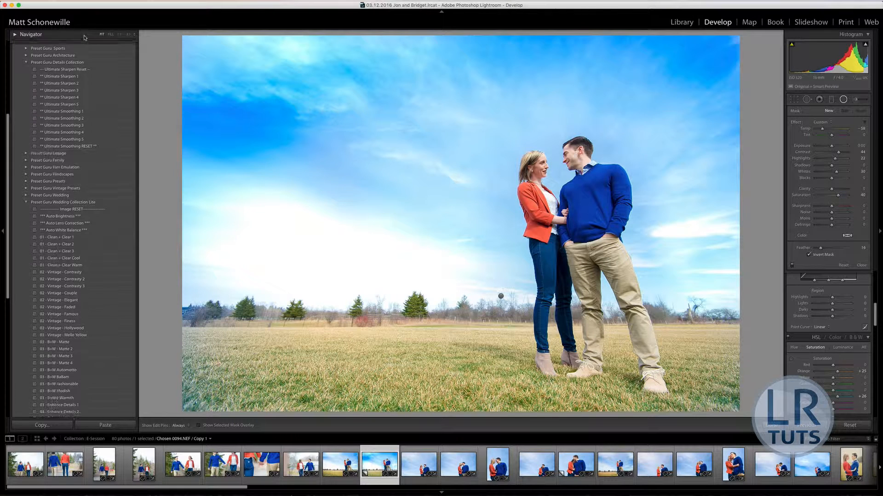
left_click(133, 34)
left_click(138, 52)
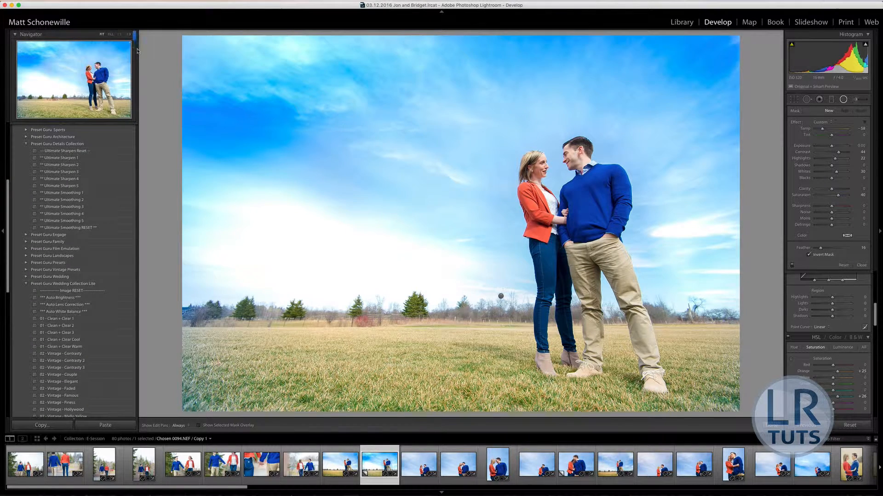
left_click(499, 292)
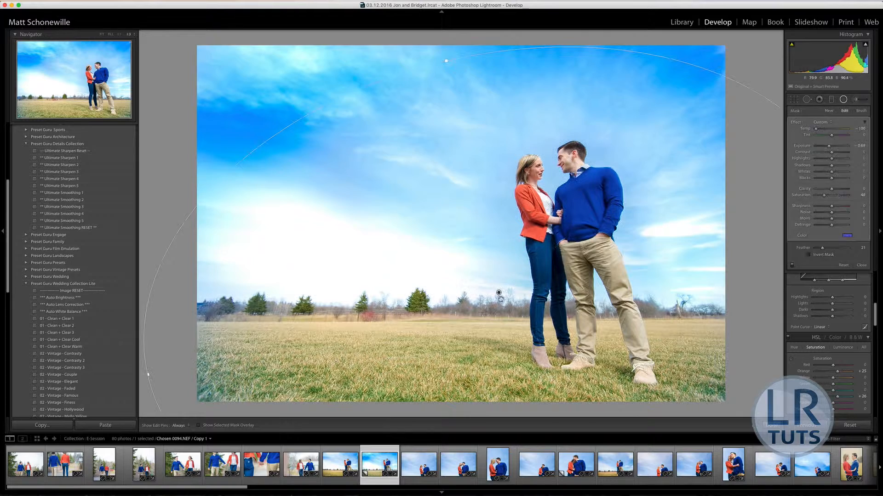
left_click_drag(193, 337, 141, 342)
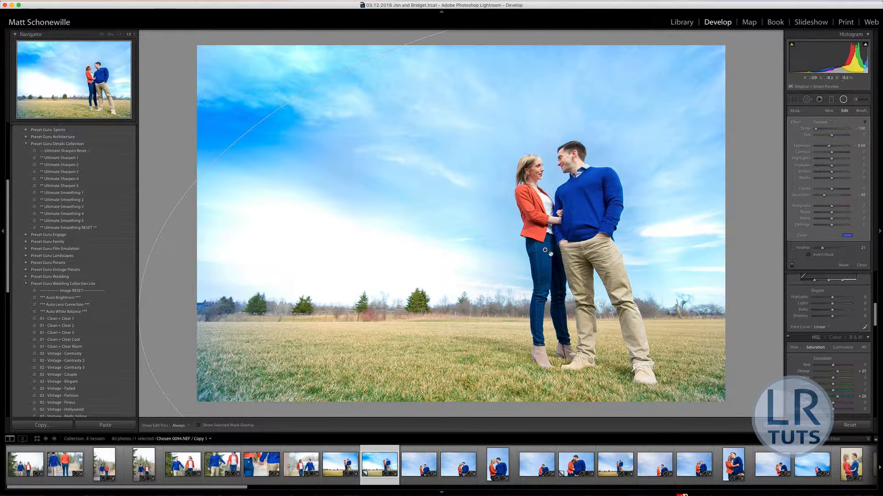
left_click_drag(545, 250, 510, 171)
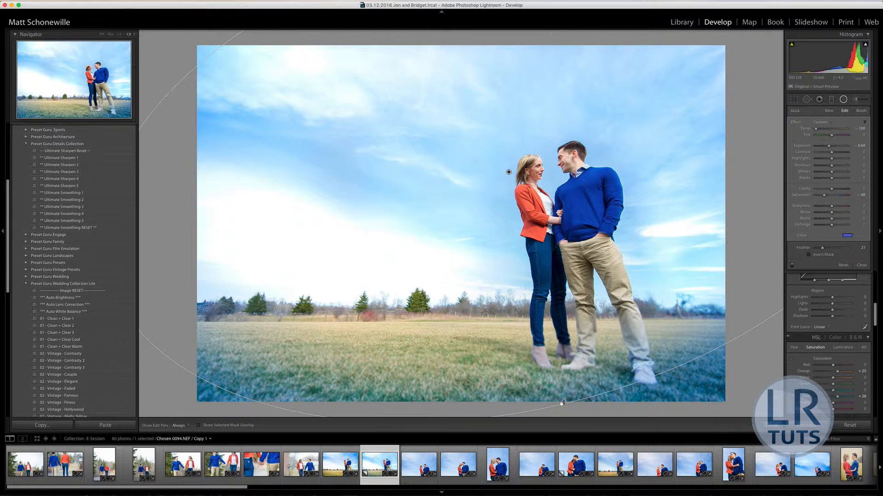
mouse_move(509, 172)
left_mouse_down()
mouse_move(489, 289)
mouse_move(477, 292)
left_mouse_up()
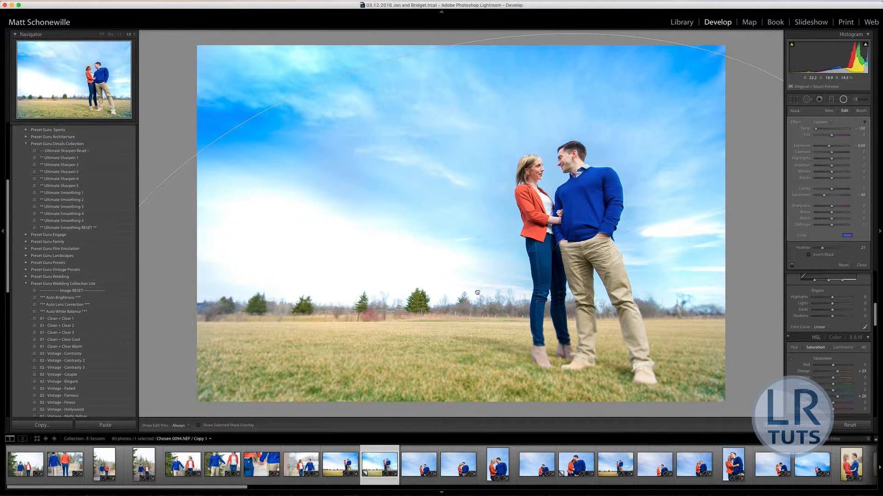
left_click(772, 425)
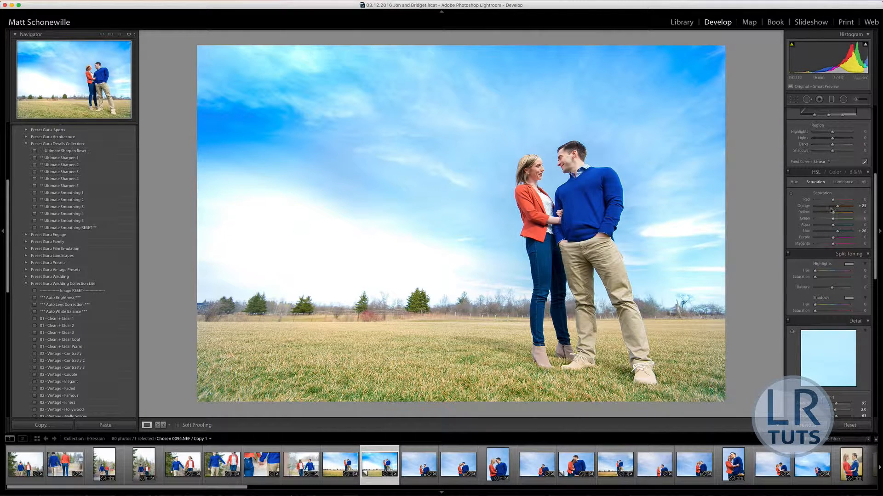
Reset the Adjustment Brush effect, set its clarity to about 48 and saturation to 27, and paint over the foreground grass.
scroll(846, 184, "up", 5)
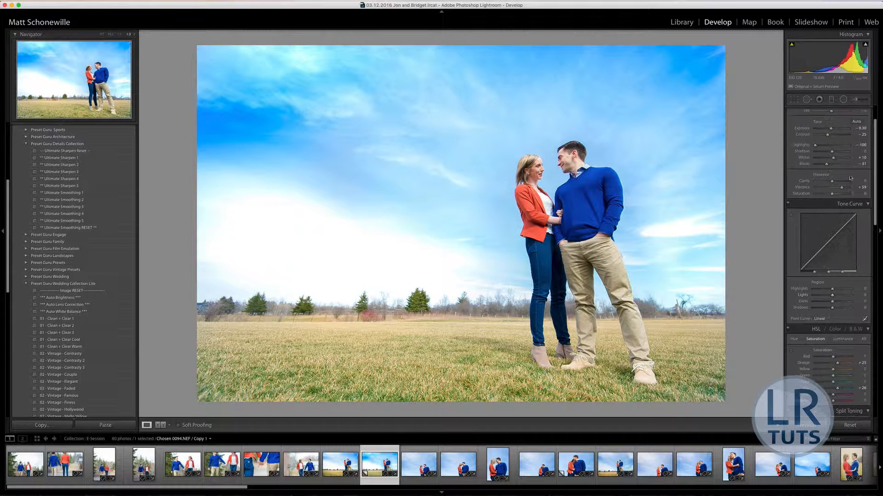
scroll(850, 178, "up", 2)
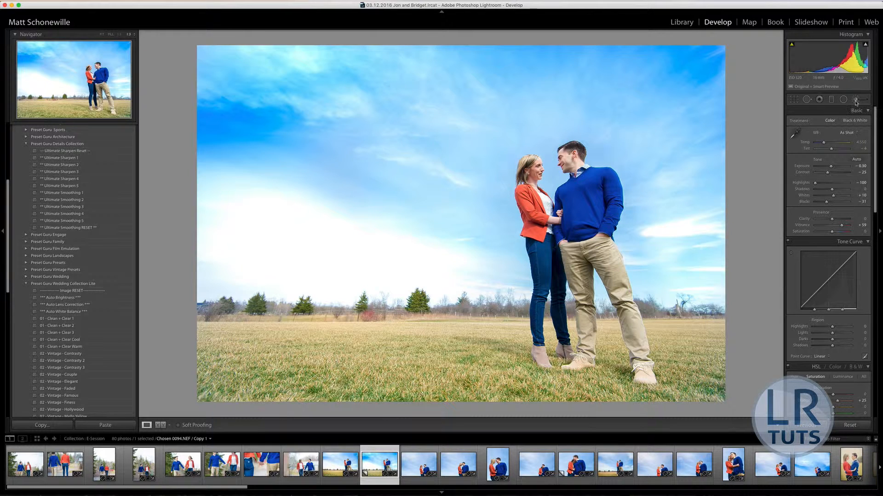
left_click(856, 100)
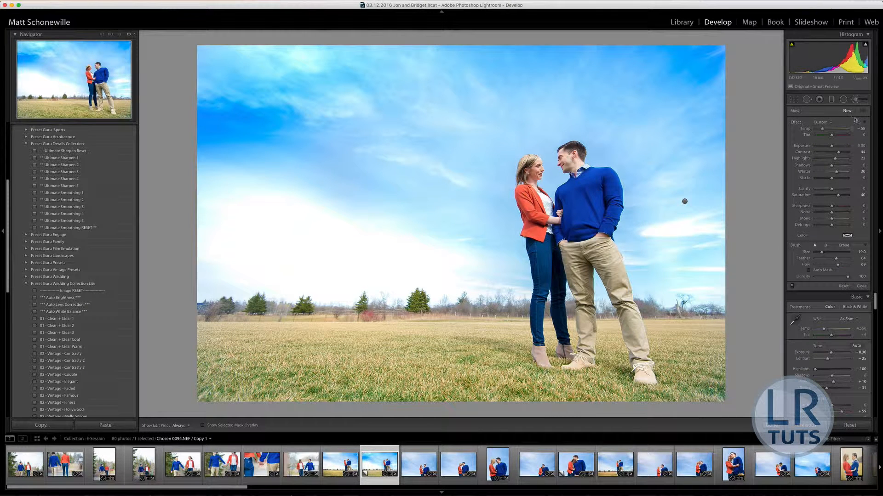
double_click(795, 122)
left_click_drag(831, 189, 836, 196)
scroll(709, 360, "down", 3)
scroll(708, 361, "down", 2)
left_click_drag(705, 377, 705, 377)
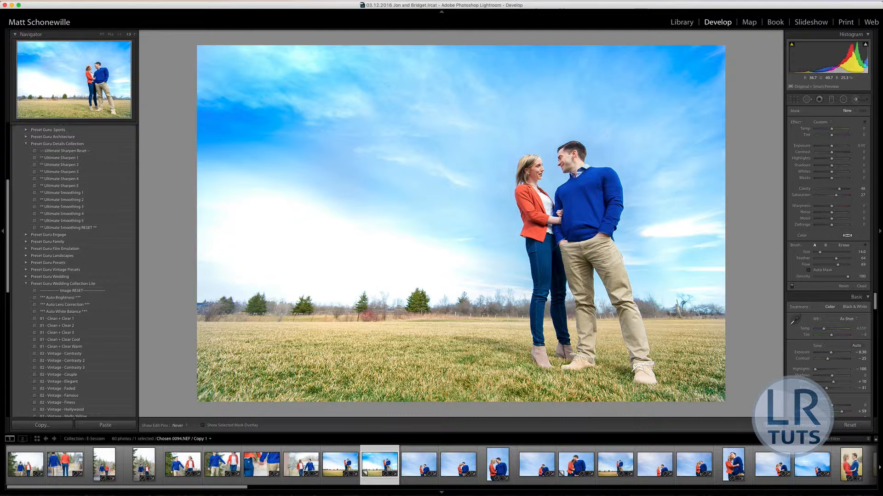
Reduce the brush size to about 8, refine the clarity and saturation painting on the grass, and finish editing the brush.
left_click(685, 201)
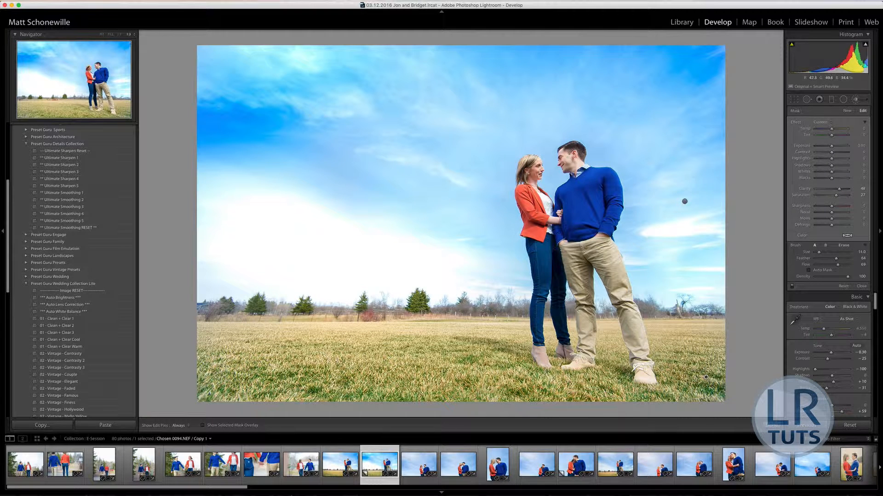
key("bracketleft")
key("bracketleft")
key("bracketleft")
key("bracketleft")
key("bracketleft")
key("h")
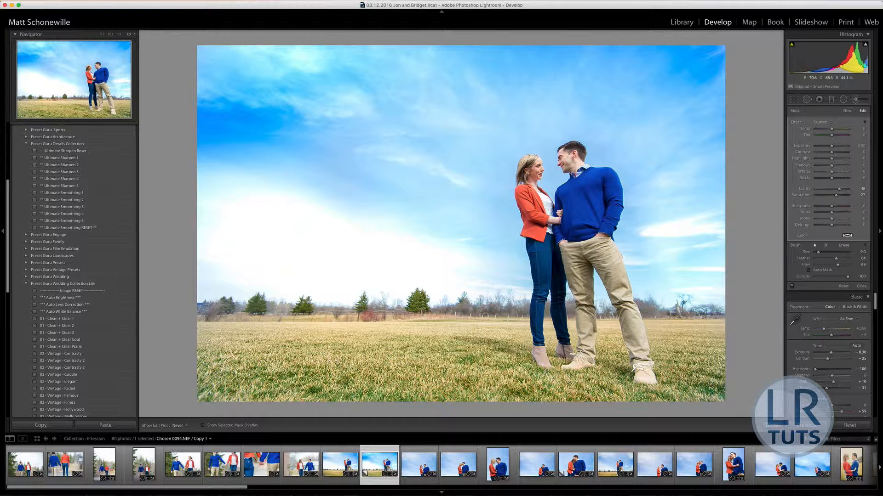
key("h")
key("h")
left_click(861, 286)
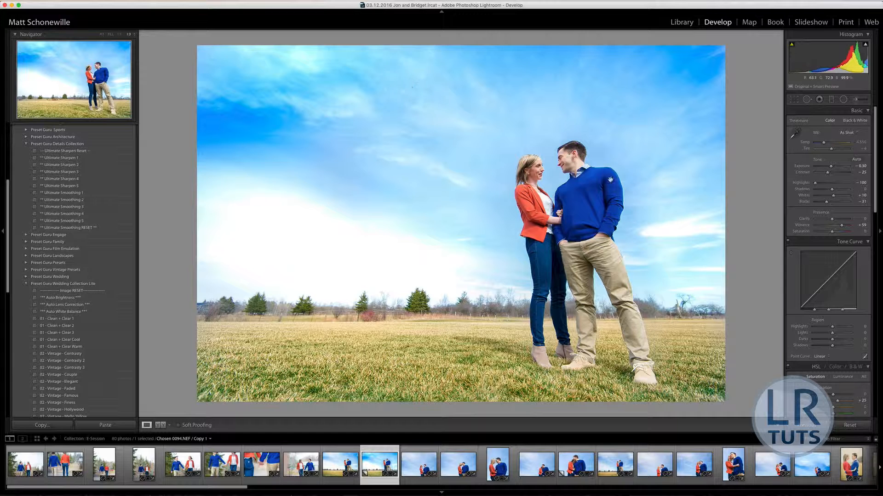
Warm the photo's white balance by raising its temperature to about 4,950.
left_click(858, 142)
key("Up")
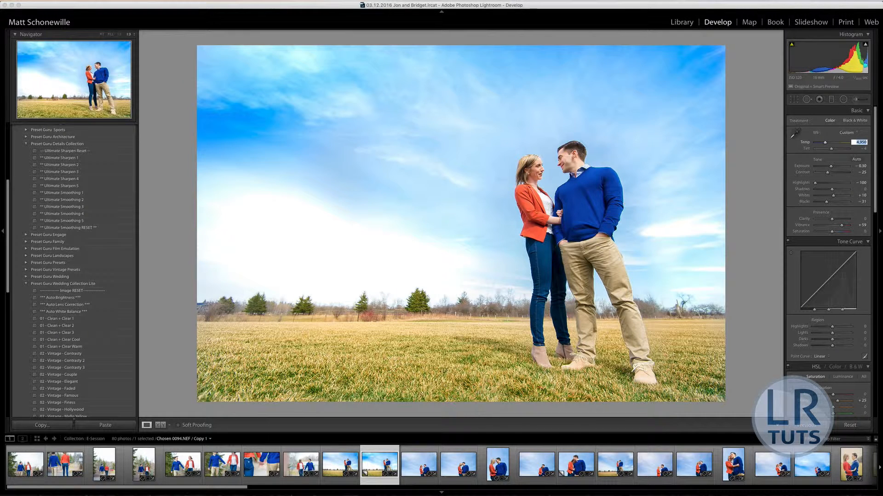
Create a second virtual copy of the edited photo and reset all its adjustments as an unedited reference.
right_click(376, 465)
left_click(405, 386)
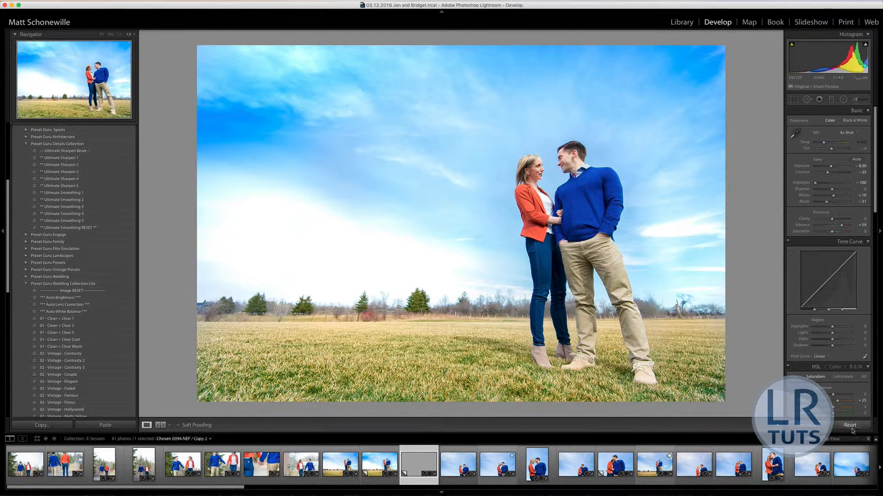
left_click(852, 428)
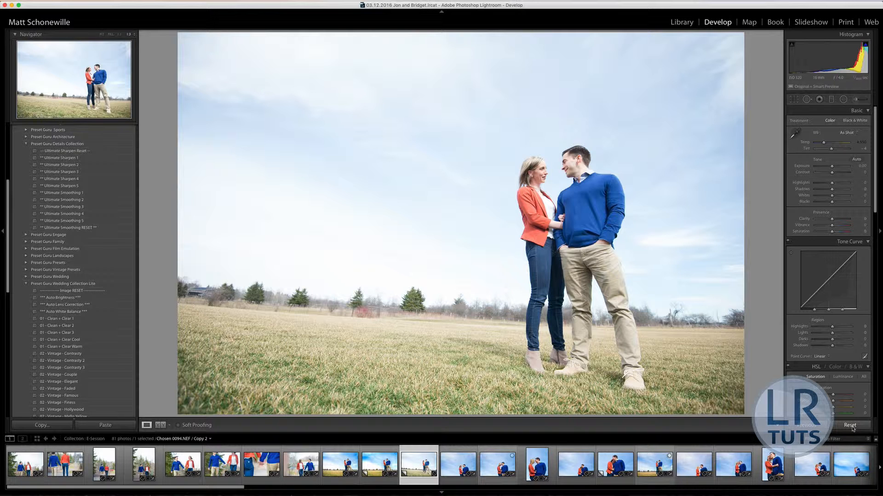
Compare the edited photo with the reset virtual copy by switching back and forth between them.
key("Left")
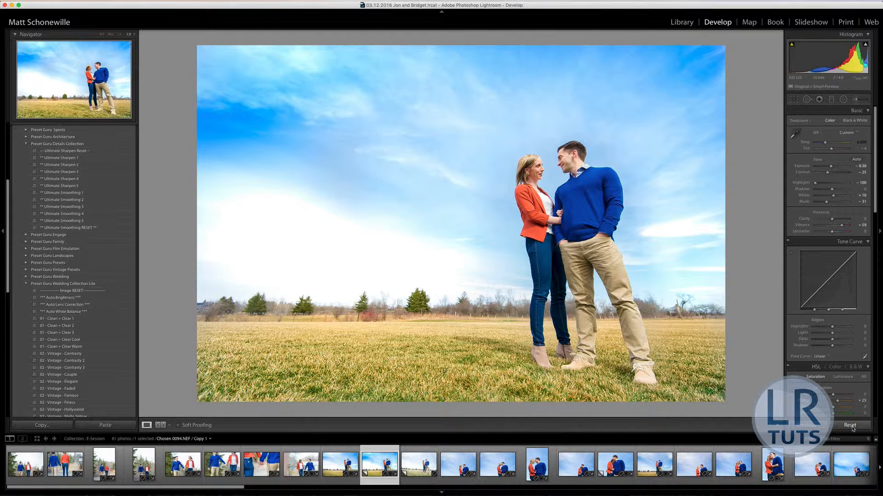
key("Right")
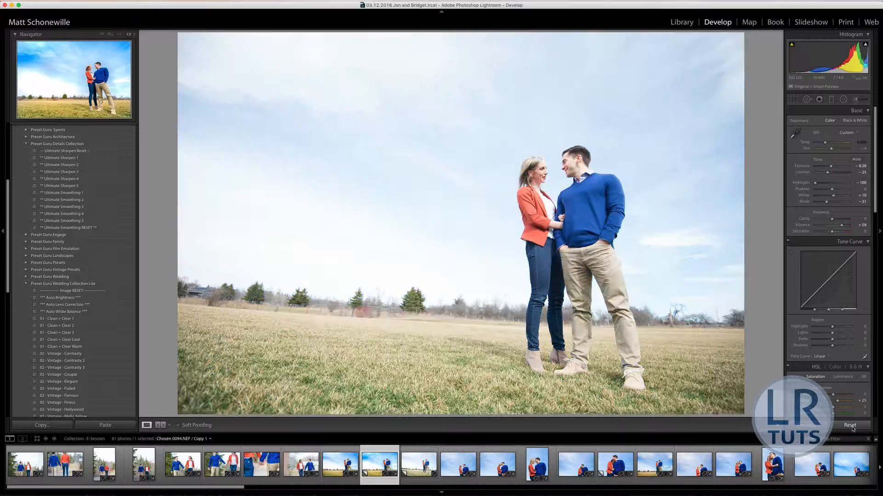
key("Left")
key("Right")
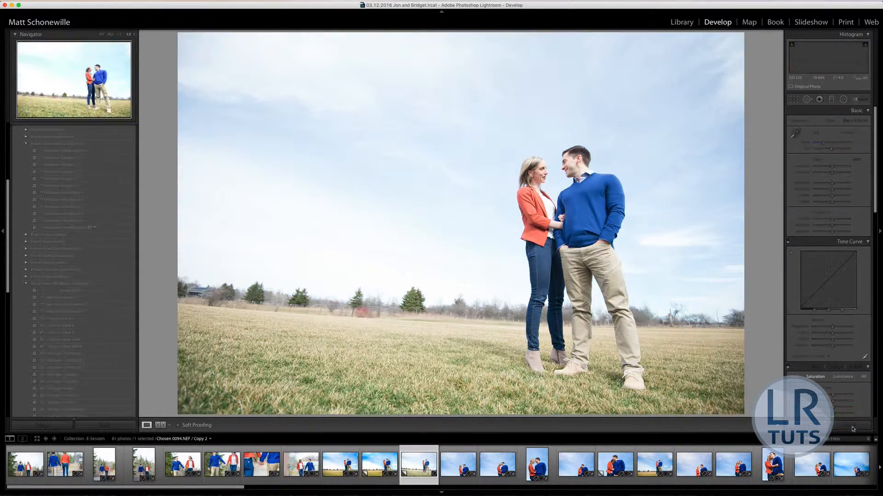
key("Left")
key("Right")
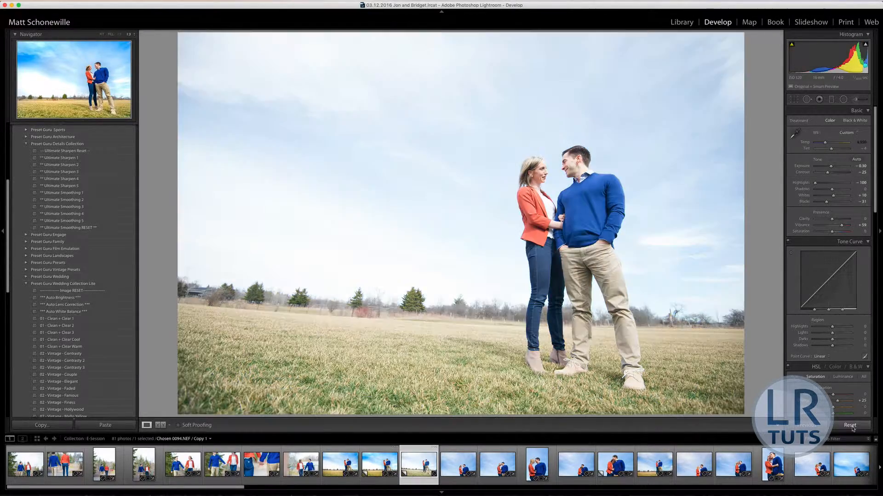
key("Left")
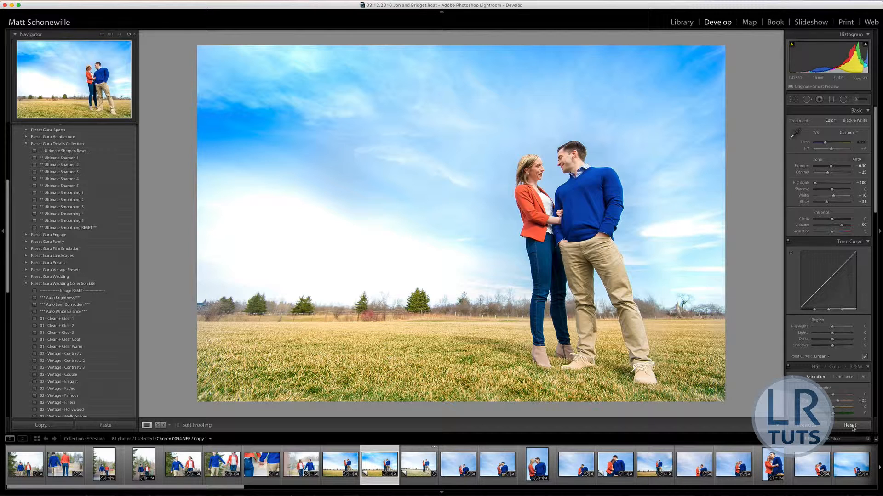
left_click(849, 426)
key("Right")
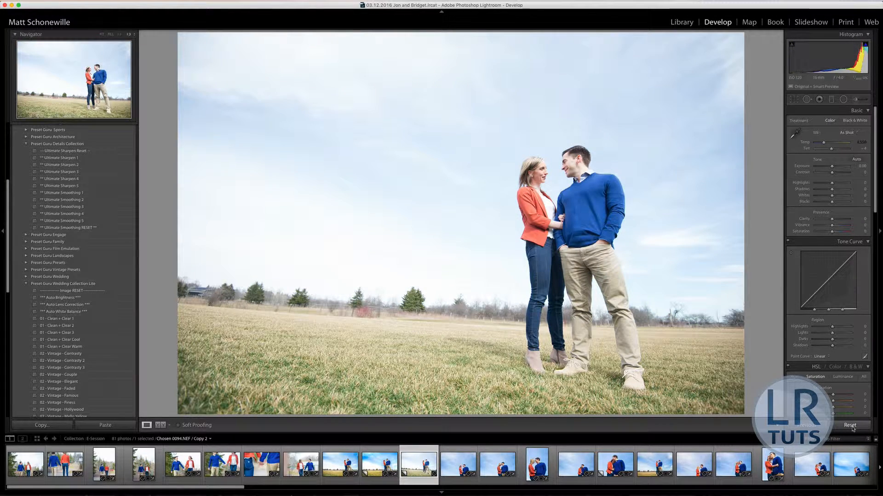
key("Left")
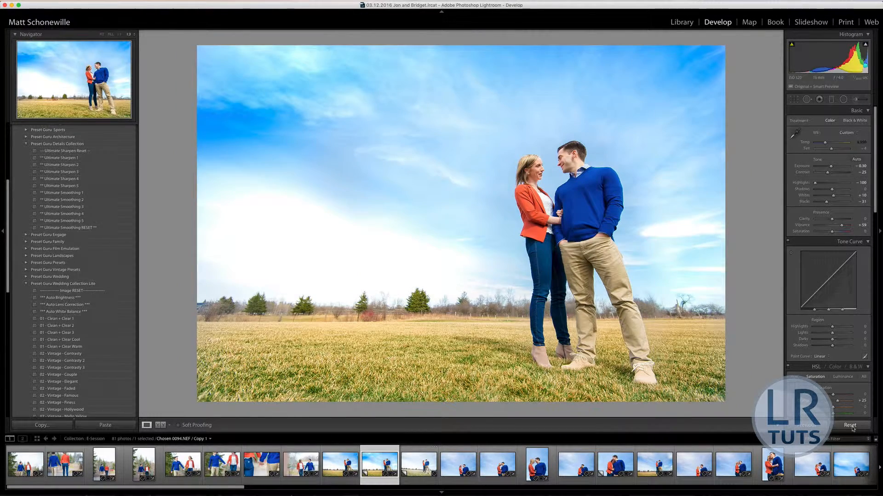